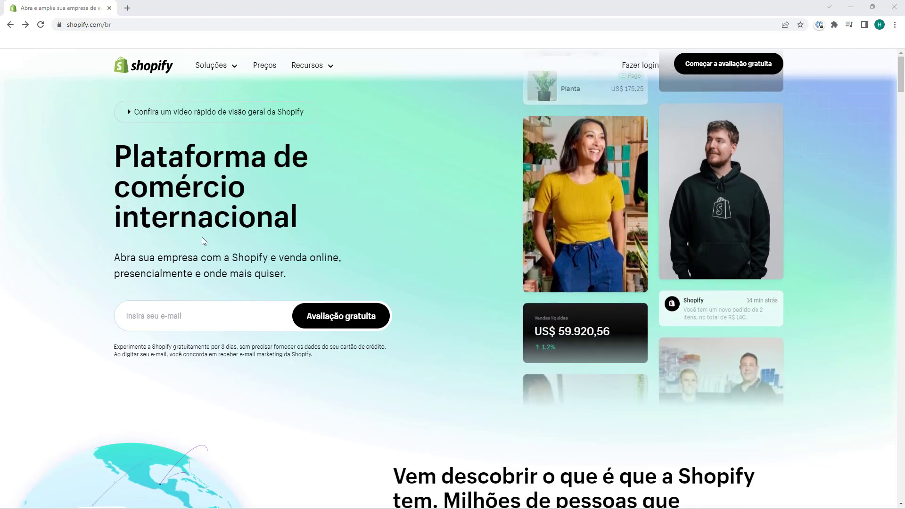
Log in to the store admin and open the online store's current Dawn theme for customization.
{"action": "mouse_move", "coordinate": [534, 143]}
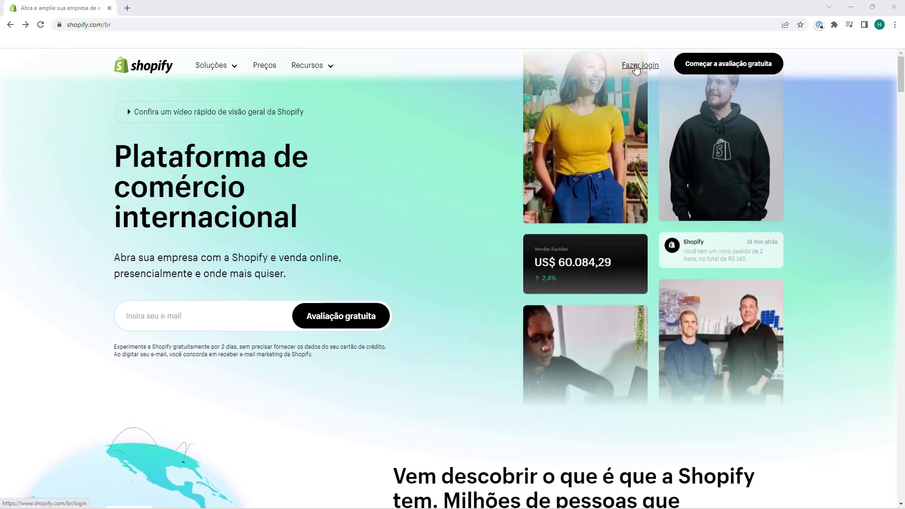
{"action": "left_click", "coordinate": [638, 66]}
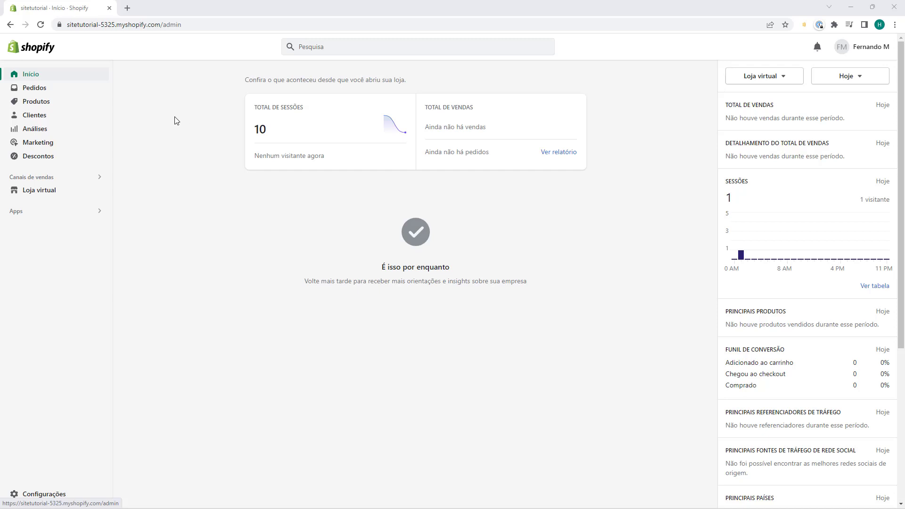
{"action": "left_click", "coordinate": [39, 195]}
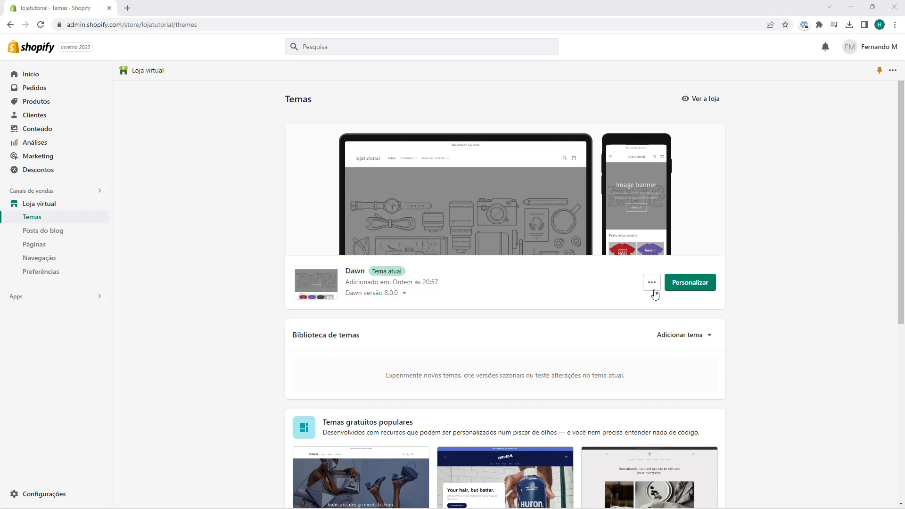
{"action": "left_click", "coordinate": [689, 285]}
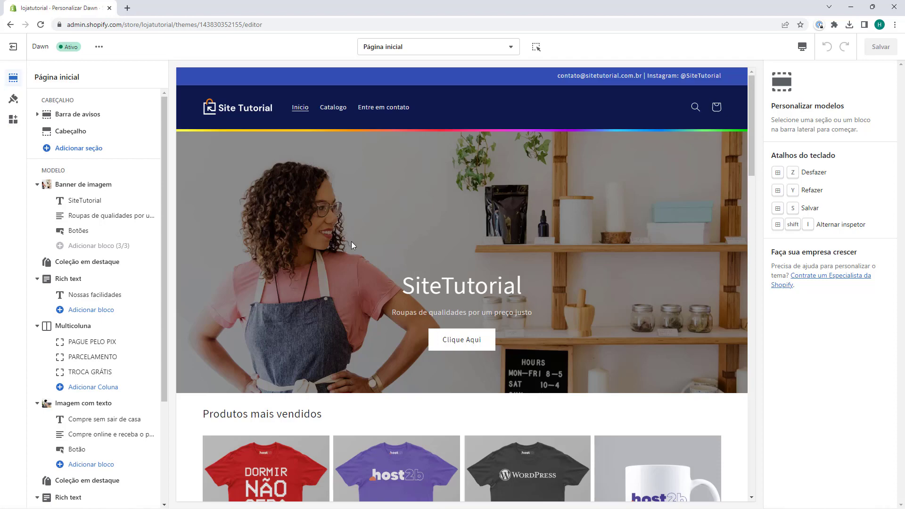
Open the settings of the Rodapé section on the home page.
{"action": "scroll", "coordinate": [357, 235], "scroll_direction": "down", "scroll_amount": 10}
{"action": "scroll", "coordinate": [360, 236], "scroll_direction": "down", "scroll_amount": 9}
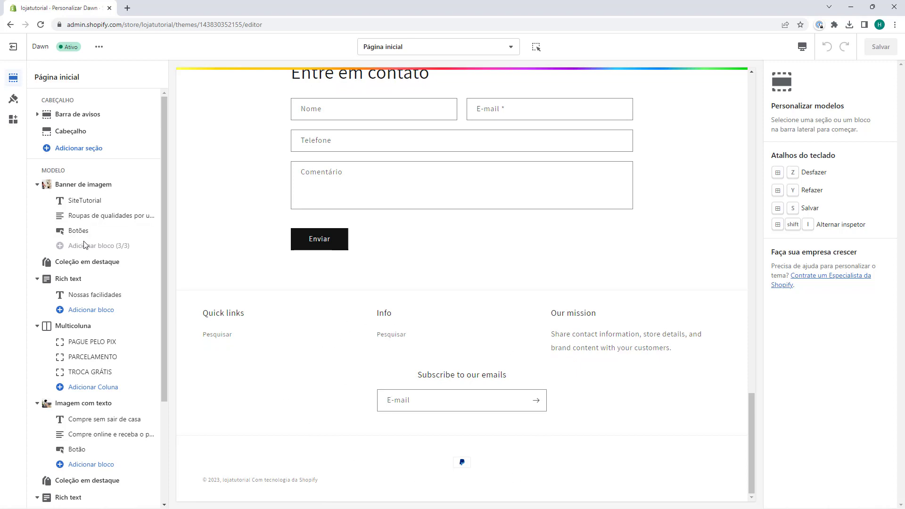
{"action": "scroll", "coordinate": [78, 243], "scroll_direction": "down", "scroll_amount": 3}
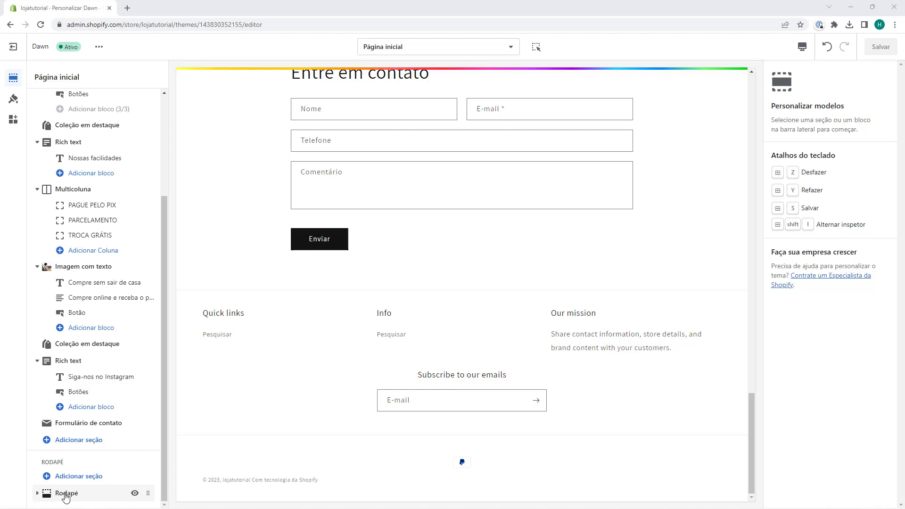
{"action": "left_click", "coordinate": [65, 493]}
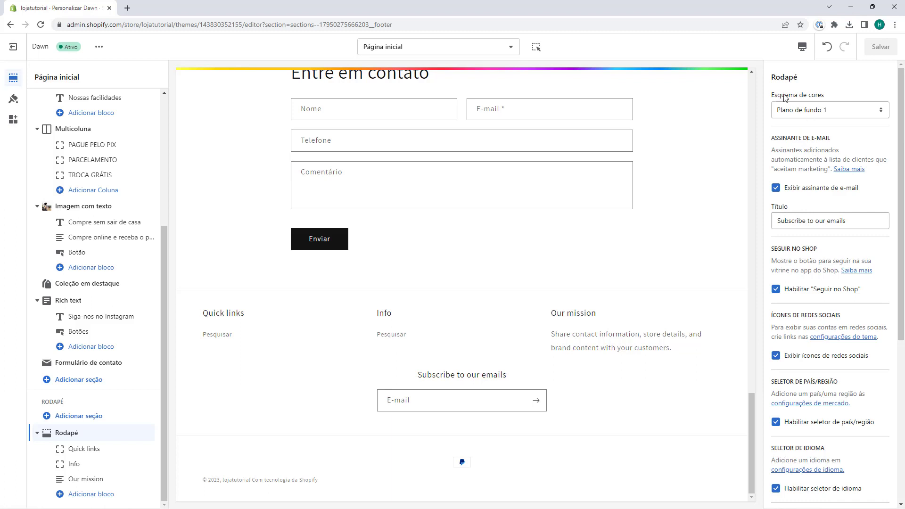
Try the Destaque 1, Destaque 2 and Plano de fundo 2 color schemes on the footer, then return to Plano de fundo 1.
{"action": "left_click", "coordinate": [795, 116]}
{"action": "left_click", "coordinate": [795, 122]}
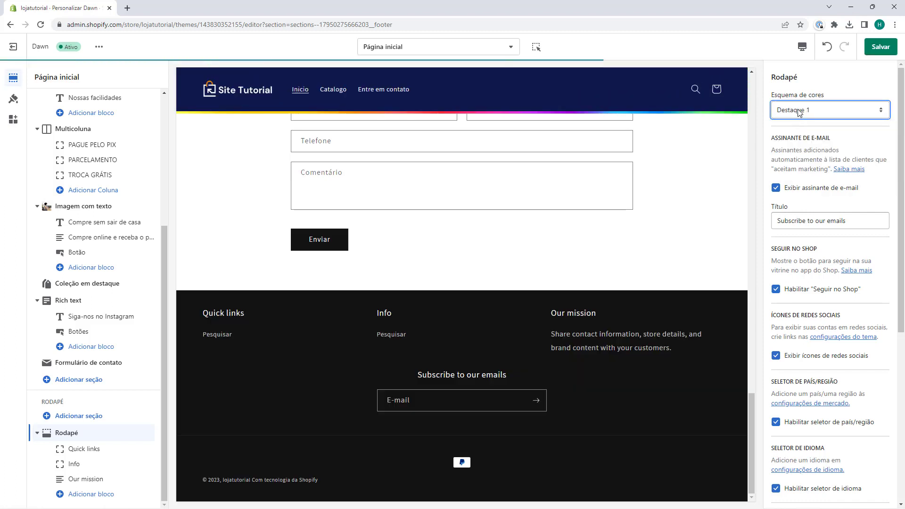
{"action": "left_click", "coordinate": [796, 113]}
{"action": "left_click", "coordinate": [796, 122]}
{"action": "left_click", "coordinate": [801, 113]}
{"action": "left_click", "coordinate": [796, 131]}
{"action": "left_click", "coordinate": [800, 113]}
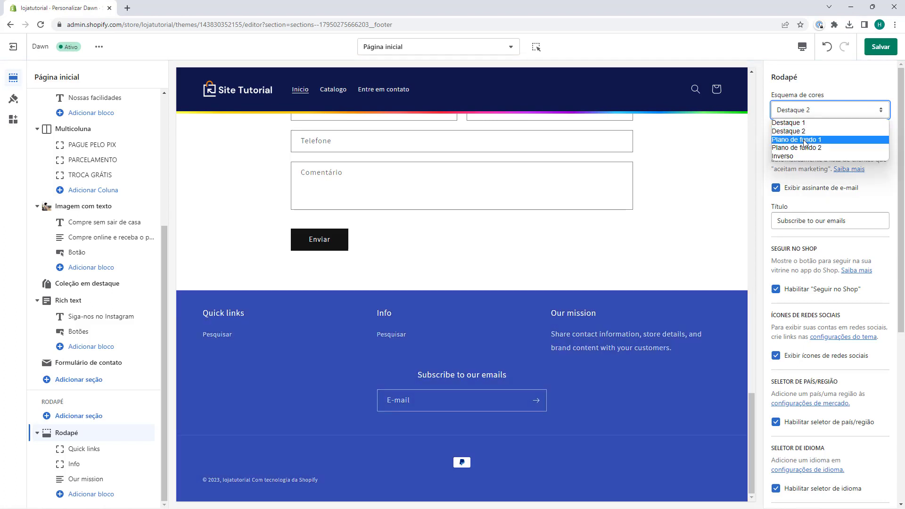
{"action": "left_click", "coordinate": [796, 140]}
{"action": "left_click", "coordinate": [801, 113]}
{"action": "left_click", "coordinate": [809, 147]}
{"action": "left_click", "coordinate": [801, 113]}
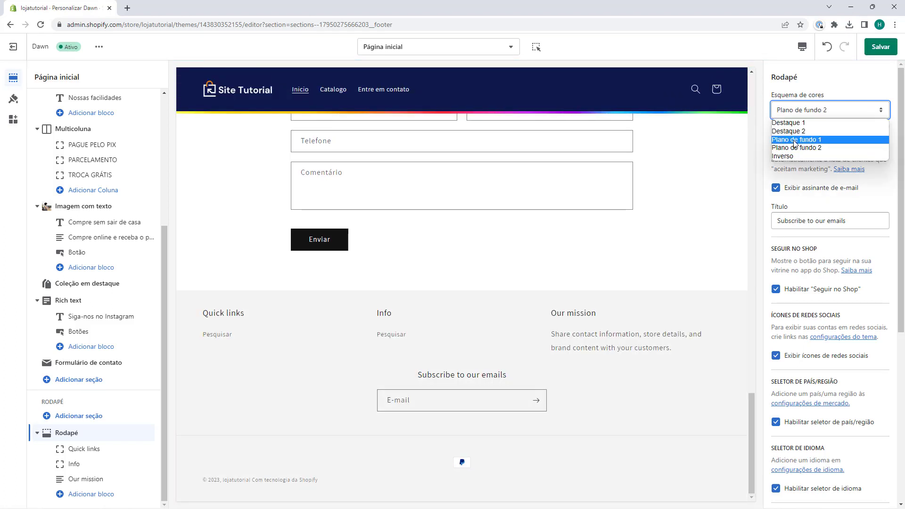
{"action": "left_click", "coordinate": [796, 140]}
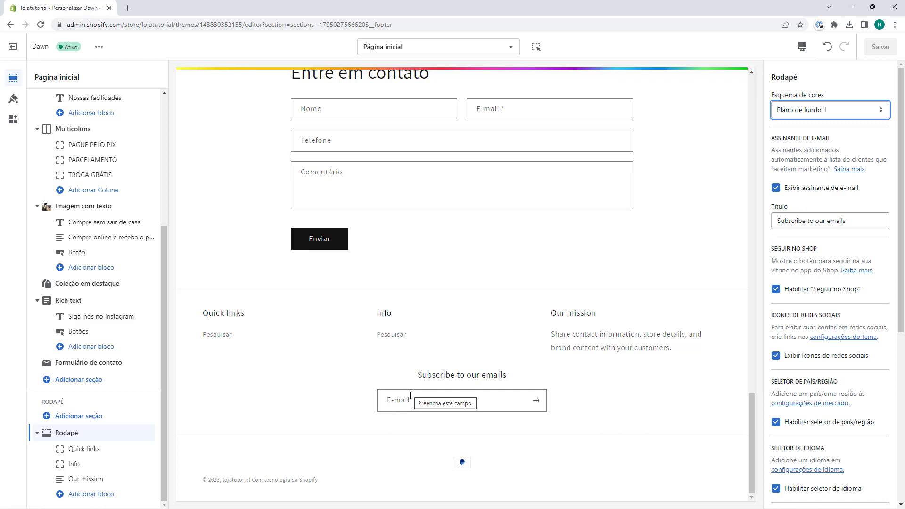
Turn off the e-mail subscriber form and the "Seguir no Shop" option for the footer.
{"action": "left_click", "coordinate": [775, 188]}
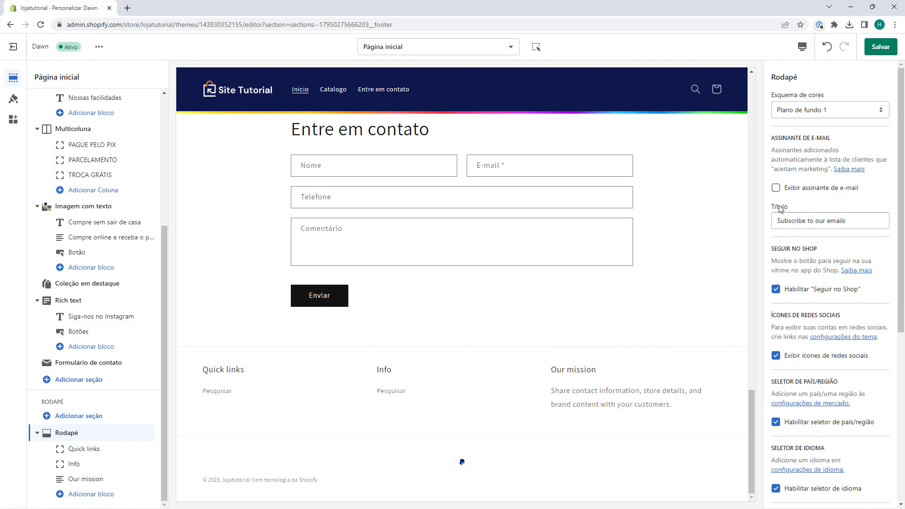
{"action": "scroll", "coordinate": [793, 157], "scroll_direction": "down", "scroll_amount": 2}
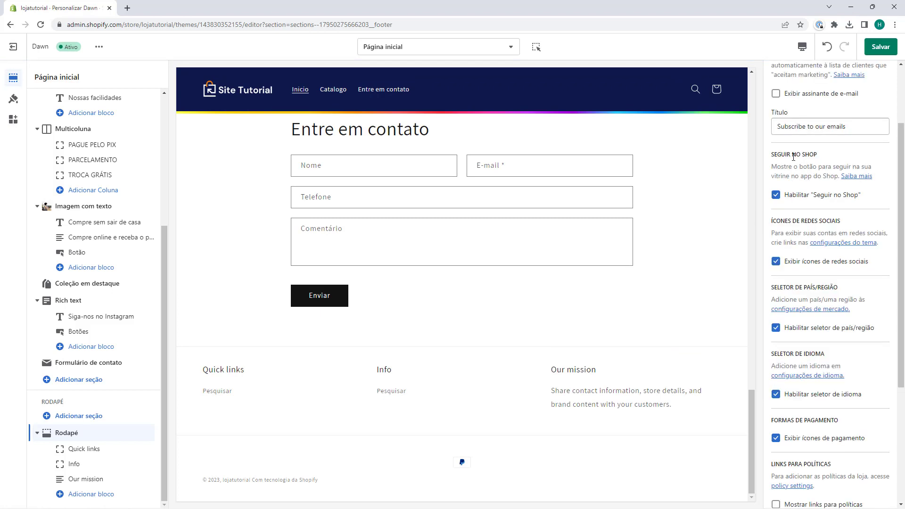
{"action": "left_click", "coordinate": [776, 195]}
{"action": "left_click", "coordinate": [790, 195]}
{"action": "left_click", "coordinate": [791, 199]}
{"action": "scroll", "coordinate": [791, 178], "scroll_direction": "down", "scroll_amount": 1}
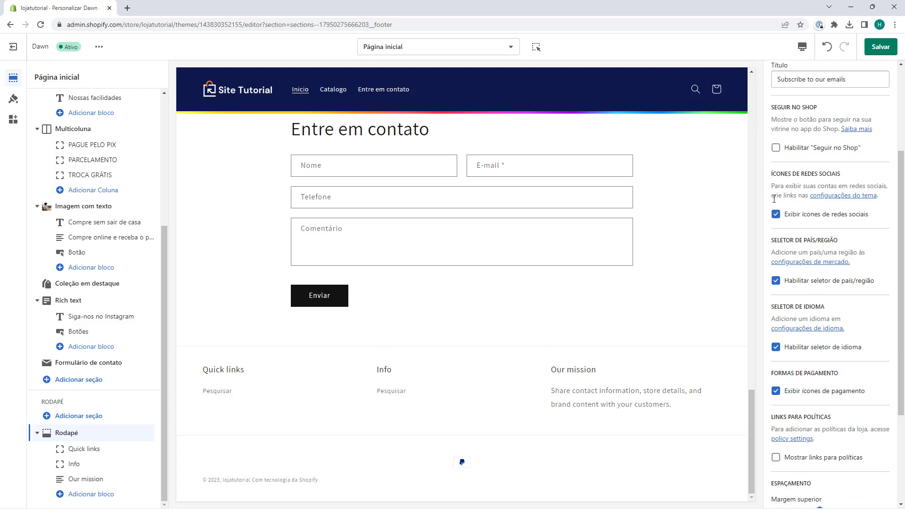
Disable the country/region selector and the language selector in the footer, keeping the social media icons enabled.
{"action": "left_click", "coordinate": [776, 214]}
{"action": "left_click", "coordinate": [776, 214]}
{"action": "scroll", "coordinate": [780, 209], "scroll_direction": "down", "scroll_amount": 1}
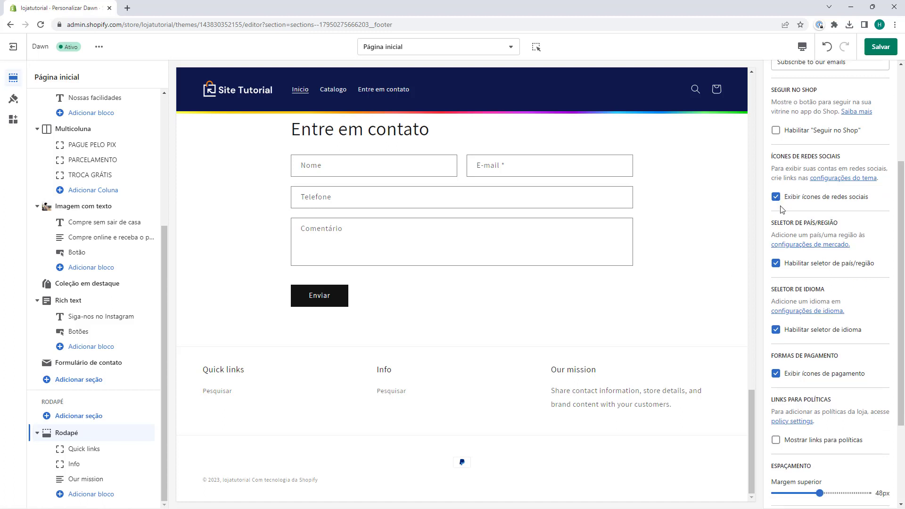
{"action": "scroll", "coordinate": [780, 209], "scroll_direction": "down", "scroll_amount": 1}
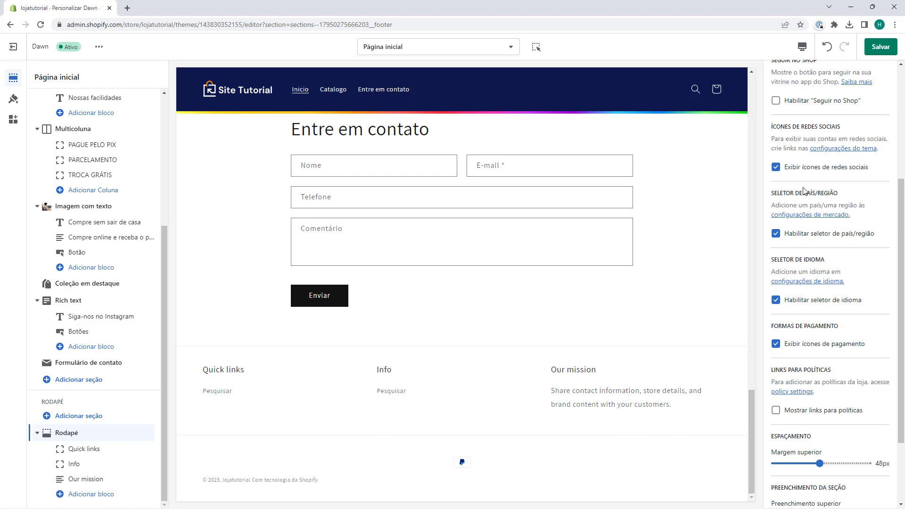
{"action": "left_click", "coordinate": [779, 238]}
{"action": "scroll", "coordinate": [776, 229], "scroll_direction": "down", "scroll_amount": 1}
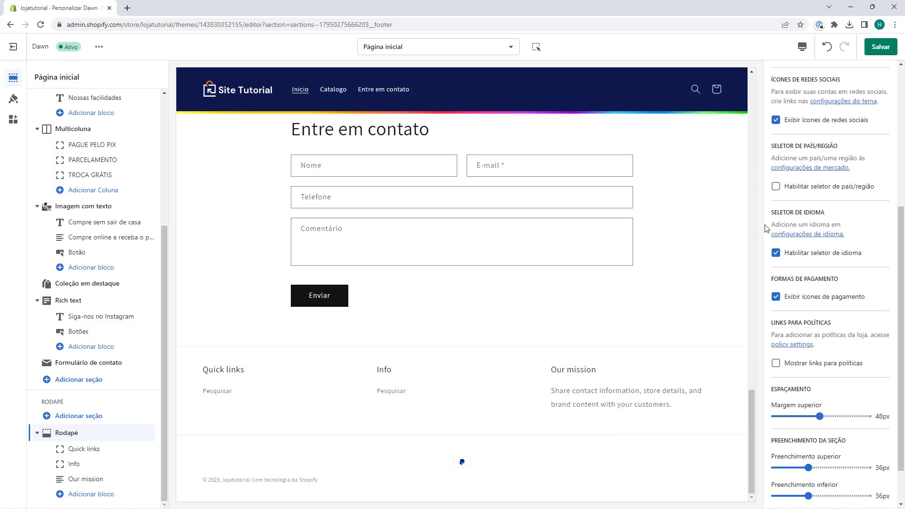
{"action": "left_click", "coordinate": [781, 258]}
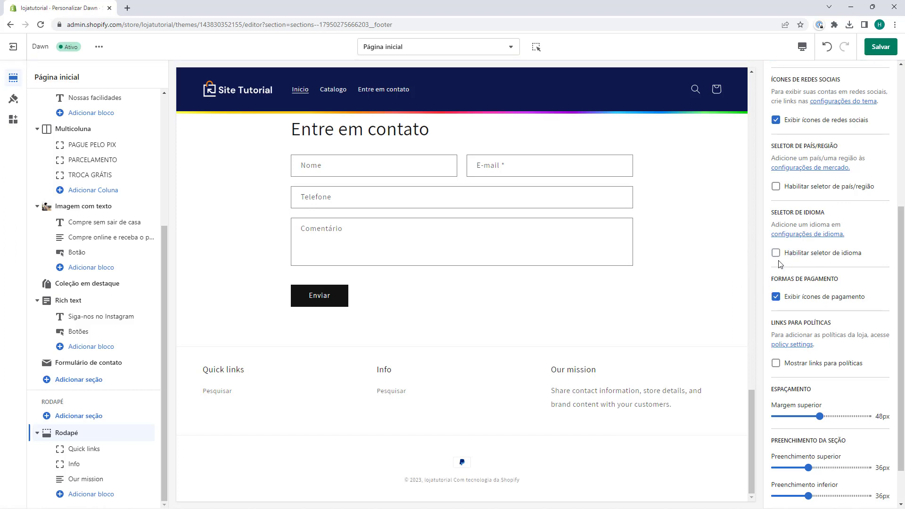
Hide the payment icons in the footer and leave the policy links disabled.
{"action": "scroll", "coordinate": [780, 264], "scroll_direction": "down", "scroll_amount": 1}
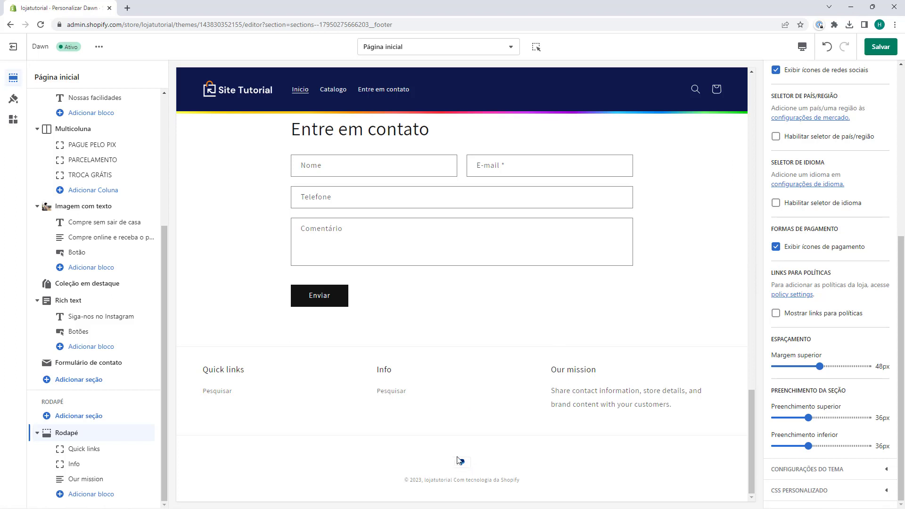
{"action": "left_click", "coordinate": [775, 247]}
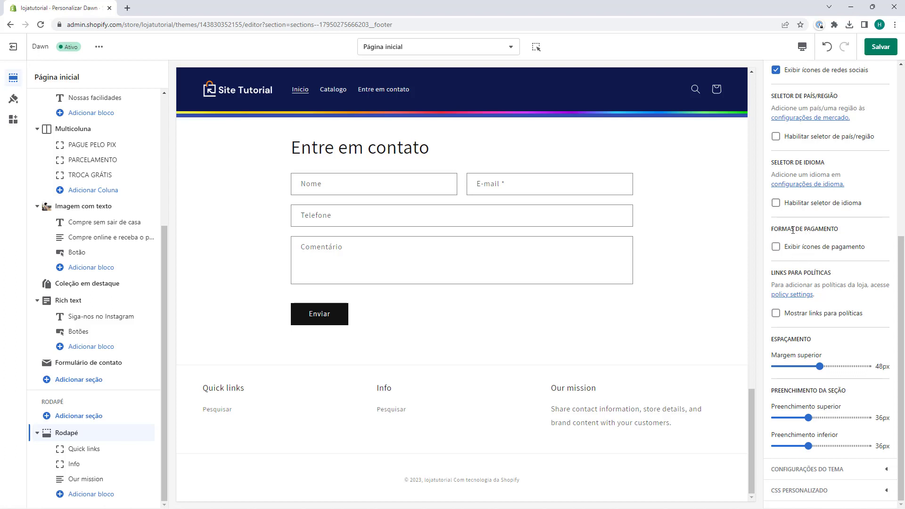
{"action": "left_click", "coordinate": [775, 313]}
{"action": "left_click", "coordinate": [776, 317]}
Set the footer's top margin to 40 px and its top and bottom padding to 32 px each.
{"action": "left_click_drag", "start_coordinate": [820, 366], "coordinate": [796, 366]}
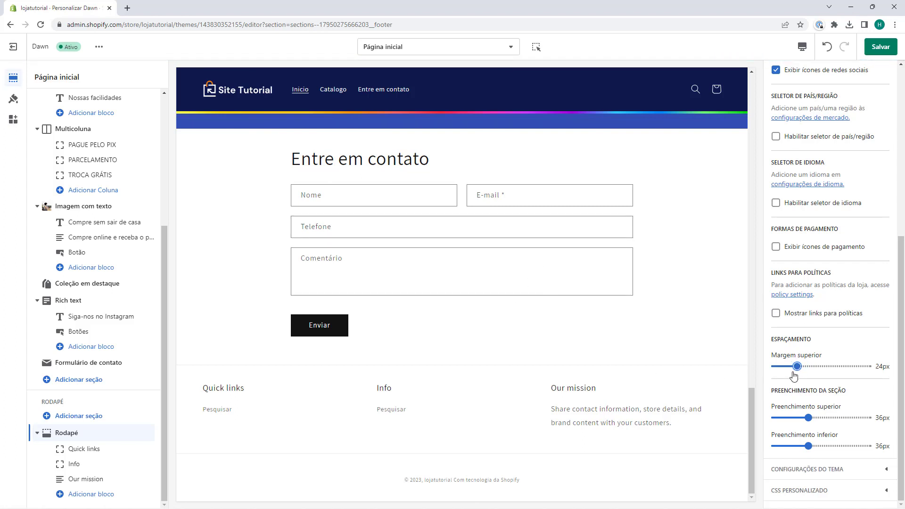
{"action": "left_click_drag", "start_coordinate": [797, 366], "coordinate": [866, 366]}
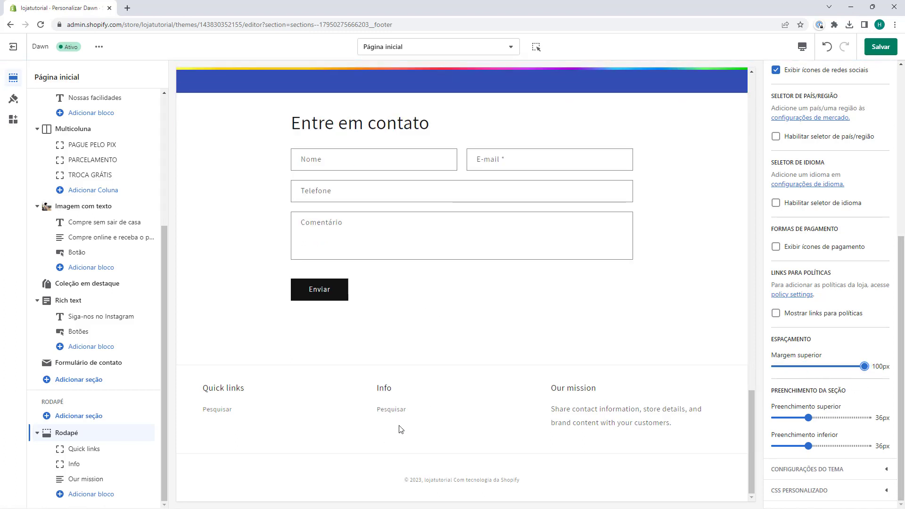
{"action": "left_click_drag", "start_coordinate": [864, 366], "coordinate": [811, 368]}
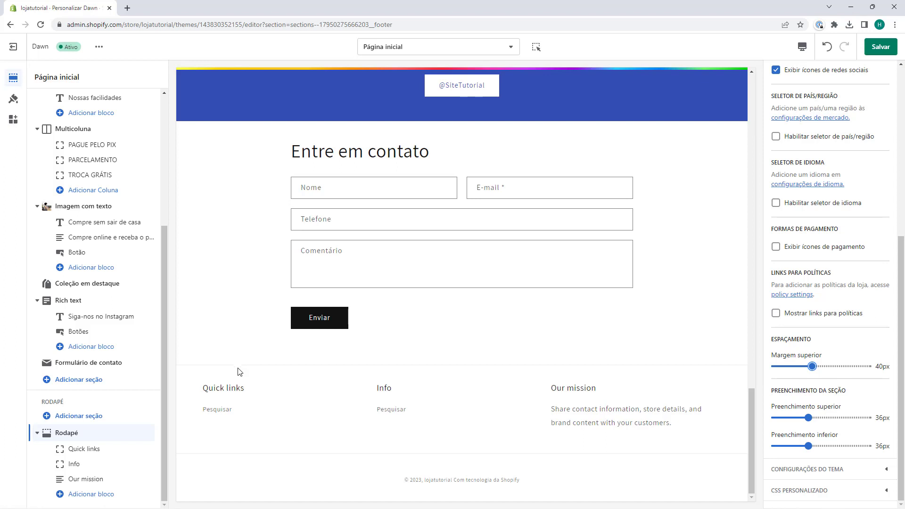
{"action": "left_click_drag", "start_coordinate": [807, 417], "coordinate": [796, 445]}
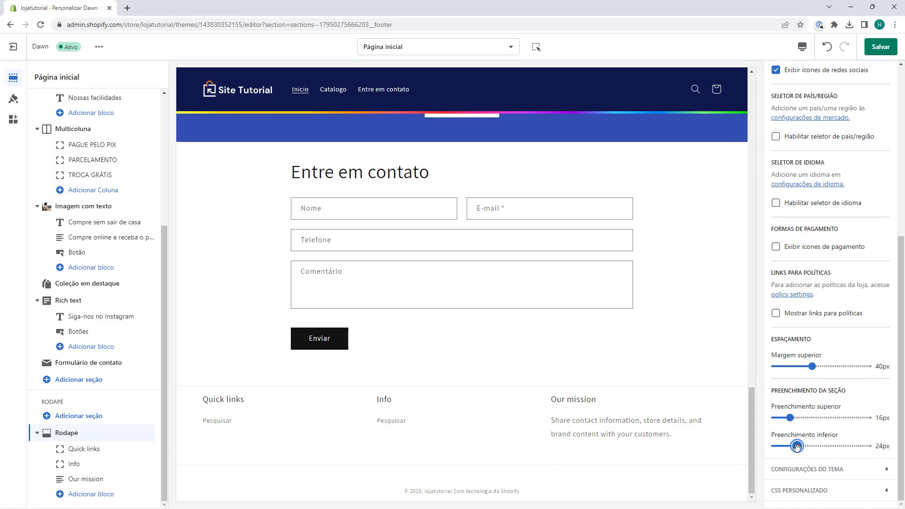
{"action": "left_click_drag", "start_coordinate": [796, 445], "coordinate": [804, 418]}
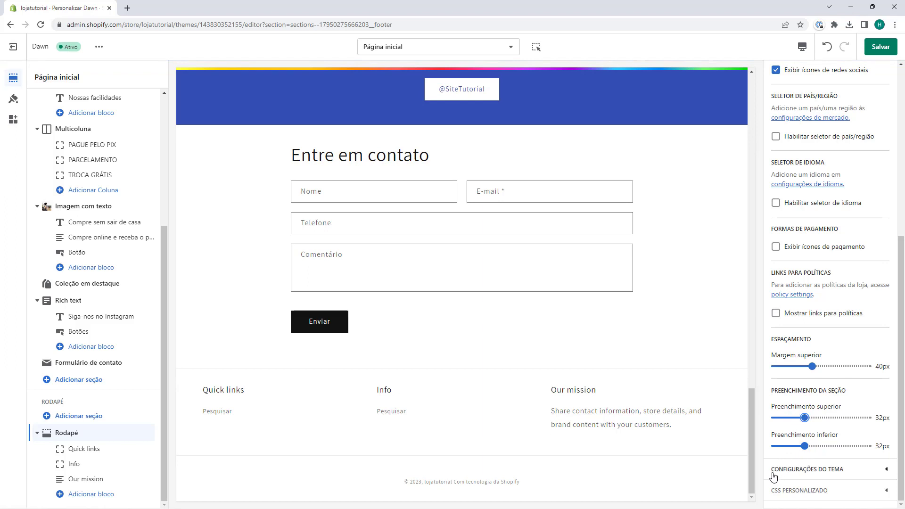
{"action": "left_click", "coordinate": [807, 469]}
{"action": "scroll", "coordinate": [801, 369], "scroll_direction": "down", "scroll_amount": 4}
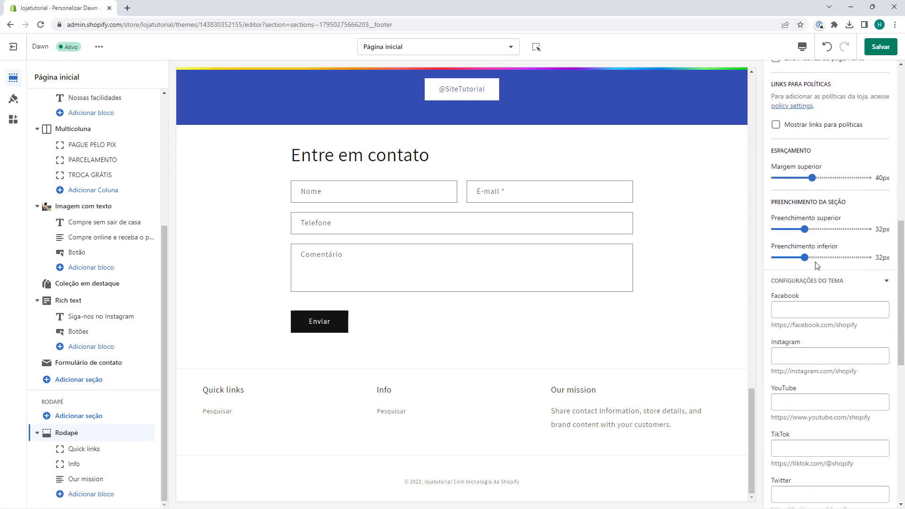
{"action": "scroll", "coordinate": [808, 264], "scroll_direction": "down", "scroll_amount": 2}
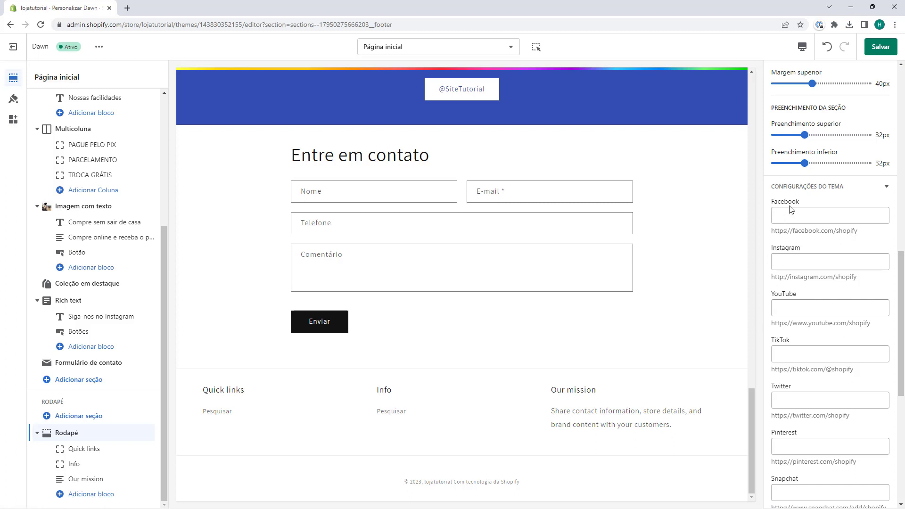
{"action": "scroll", "coordinate": [775, 304], "scroll_direction": "down", "scroll_amount": 2}
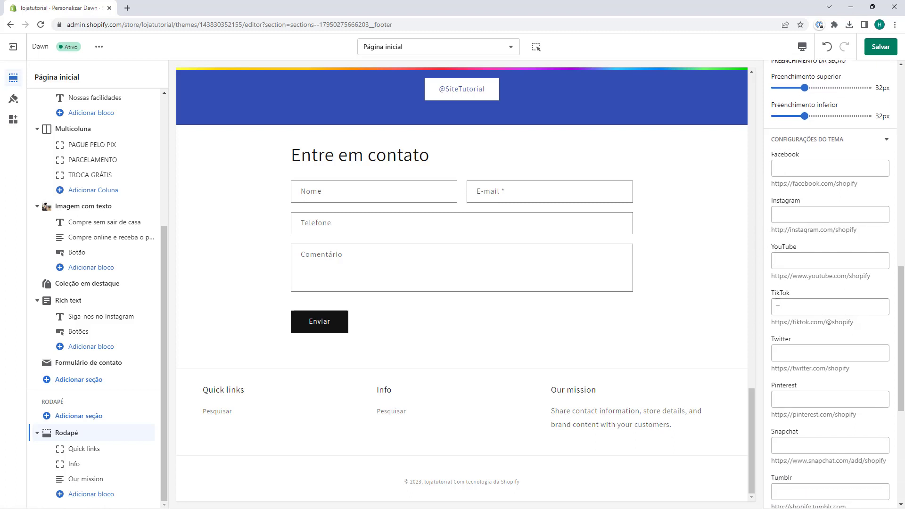
{"action": "scroll", "coordinate": [778, 318], "scroll_direction": "down", "scroll_amount": 2}
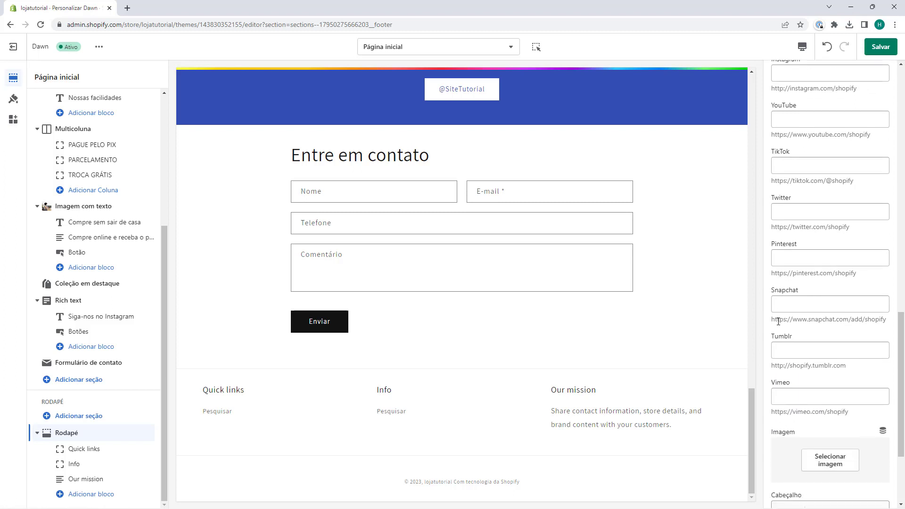
{"action": "scroll", "coordinate": [784, 391], "scroll_direction": "up", "scroll_amount": 1}
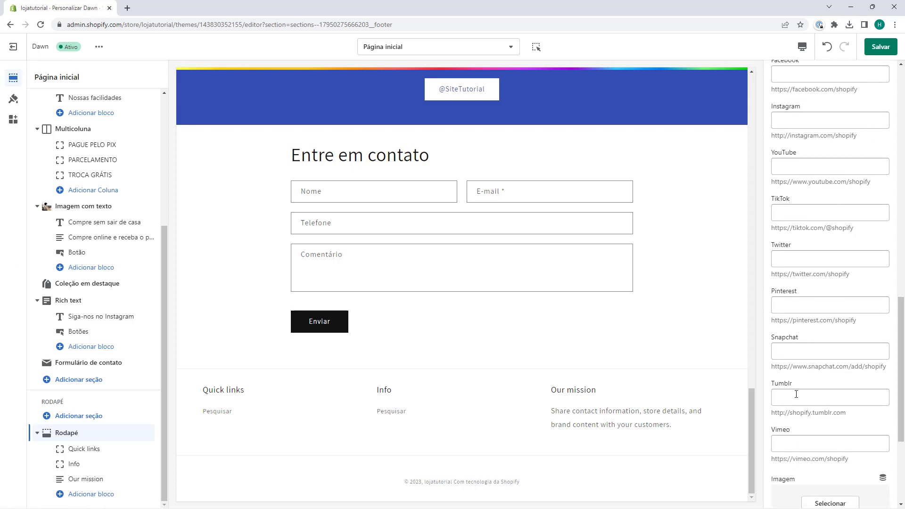
{"action": "scroll", "coordinate": [820, 233], "scroll_direction": "up", "scroll_amount": 2}
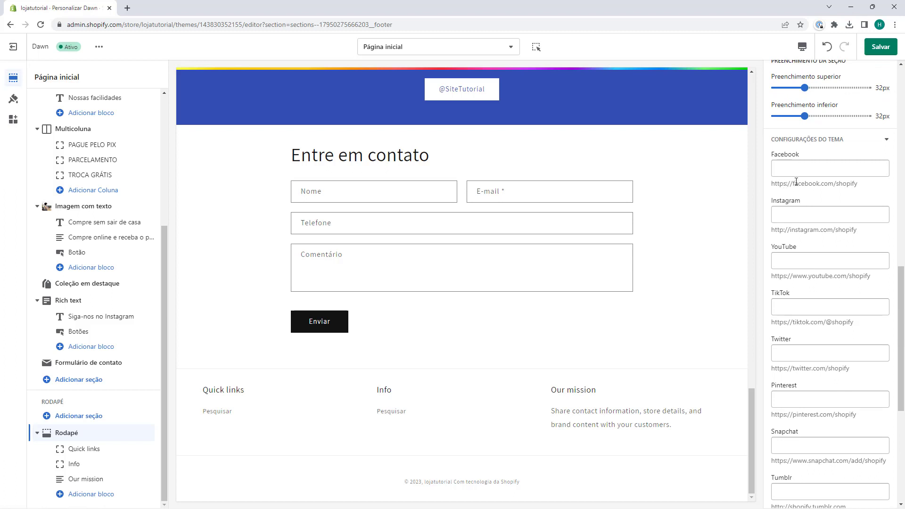
{"action": "left_click", "coordinate": [785, 170]}
{"action": "triple_click", "coordinate": [786, 182]}
{"action": "key", "text": "ctrl+c"}
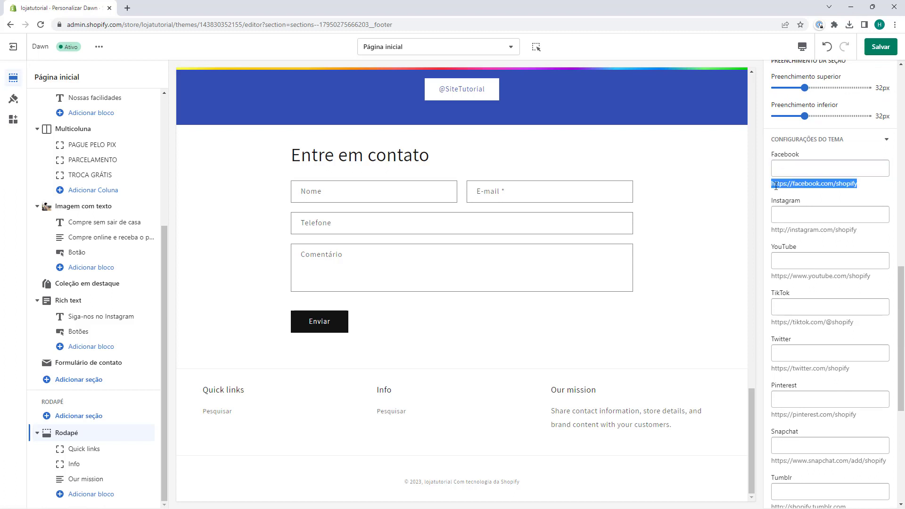
{"action": "left_click", "coordinate": [797, 173]}
{"action": "key", "text": "ctrl+v"}
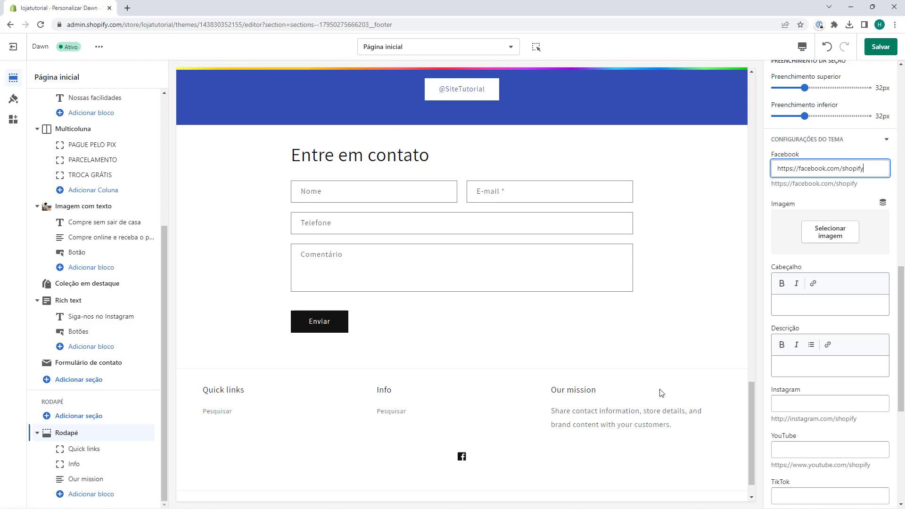
{"action": "scroll", "coordinate": [791, 256], "scroll_direction": "down", "scroll_amount": 2}
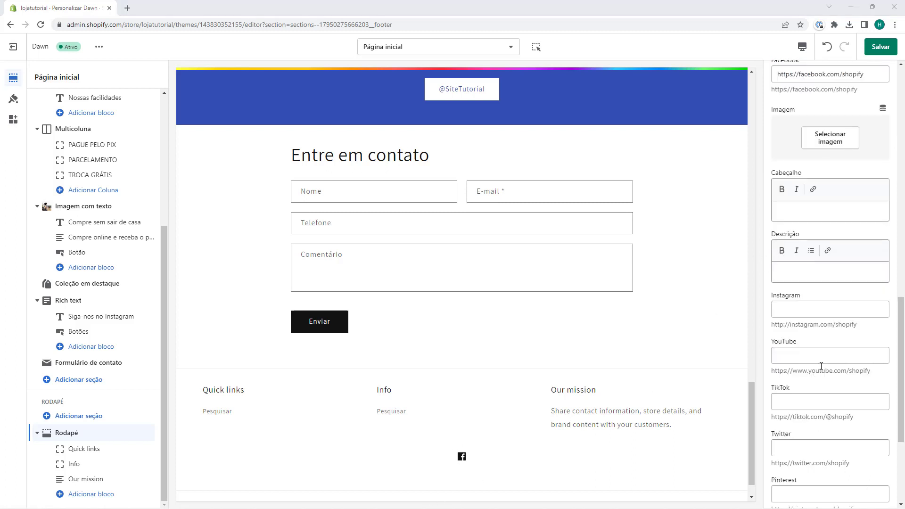
{"action": "triple_click", "coordinate": [812, 324]}
{"action": "key", "text": "ctrl+c"}
{"action": "left_click", "coordinate": [807, 309]}
{"action": "key", "text": "ctrl+v"}
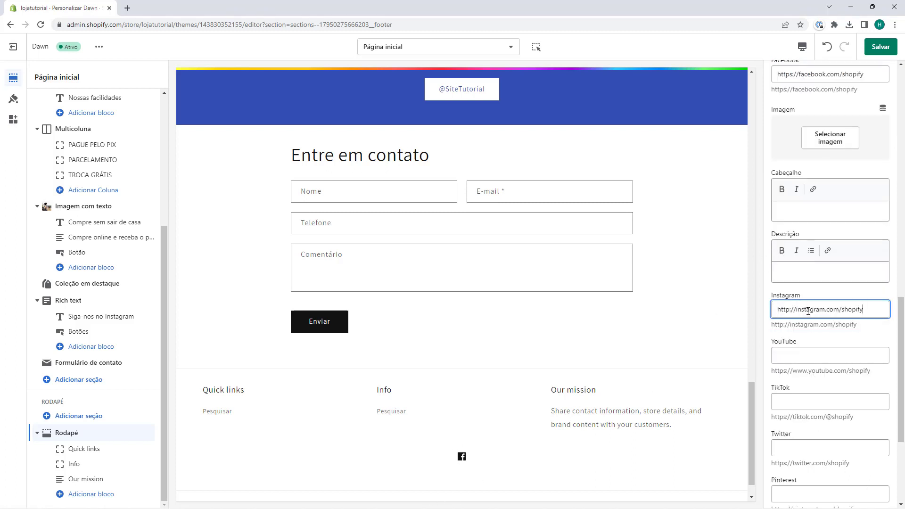
{"action": "scroll", "coordinate": [807, 311], "scroll_direction": "down", "scroll_amount": 2}
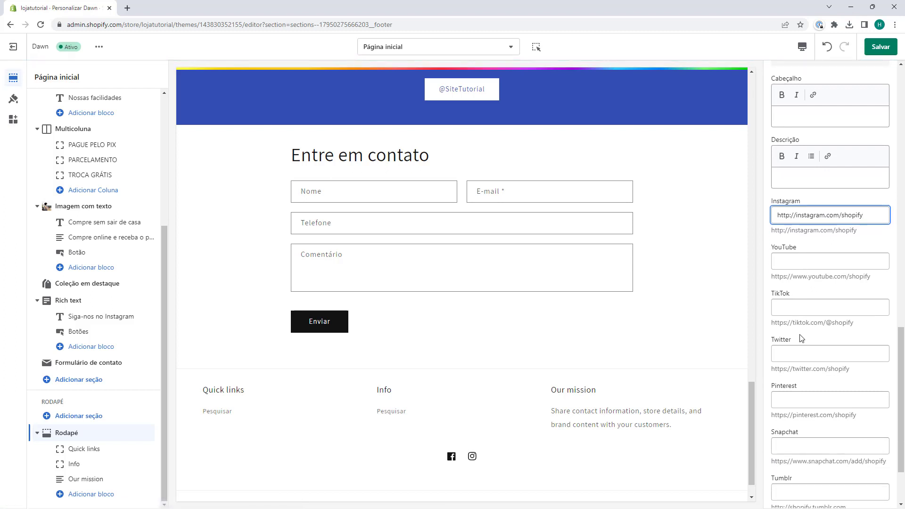
{"action": "left_click", "coordinate": [807, 275]}
{"action": "triple_click", "coordinate": [806, 276]}
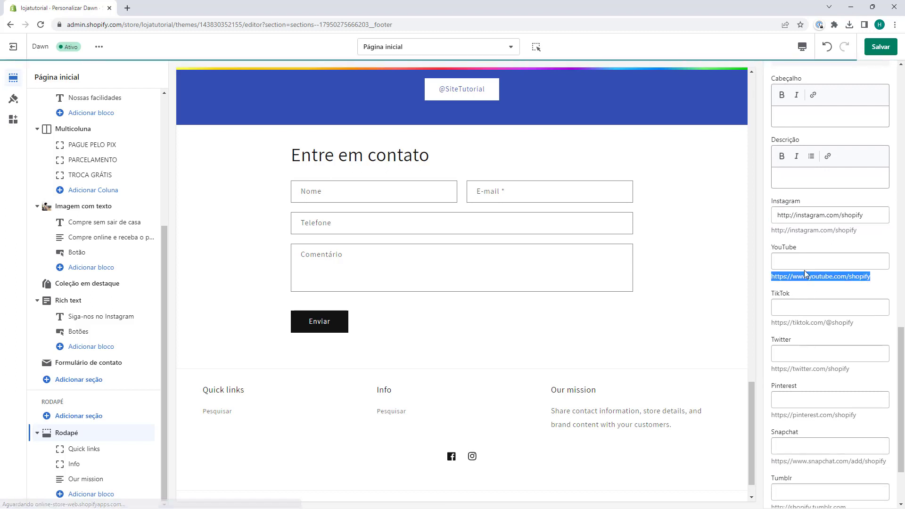
{"action": "left_click", "coordinate": [803, 264]}
{"action": "key", "text": "ctrl+v"}
{"action": "scroll", "coordinate": [790, 217], "scroll_direction": "down", "scroll_amount": 1}
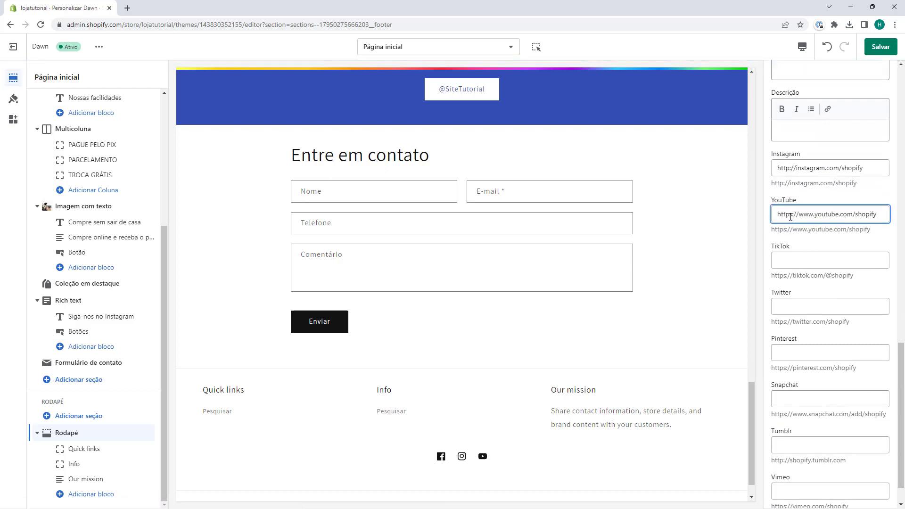
{"action": "triple_click", "coordinate": [796, 275]}
{"action": "left_click", "coordinate": [786, 254]}
{"action": "key", "text": "ctrl+v"}
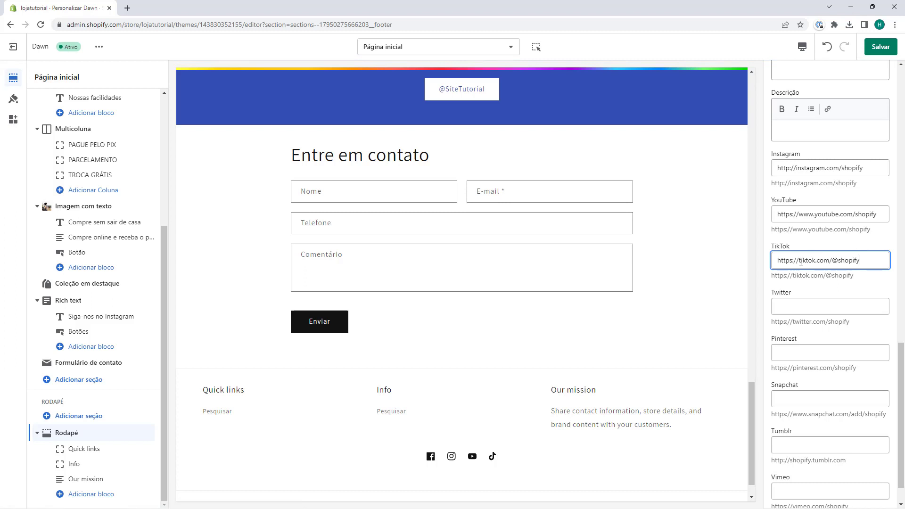
{"action": "scroll", "coordinate": [800, 261], "scroll_direction": "down", "scroll_amount": 1}
{"action": "scroll", "coordinate": [417, 429], "scroll_direction": "down", "scroll_amount": 1}
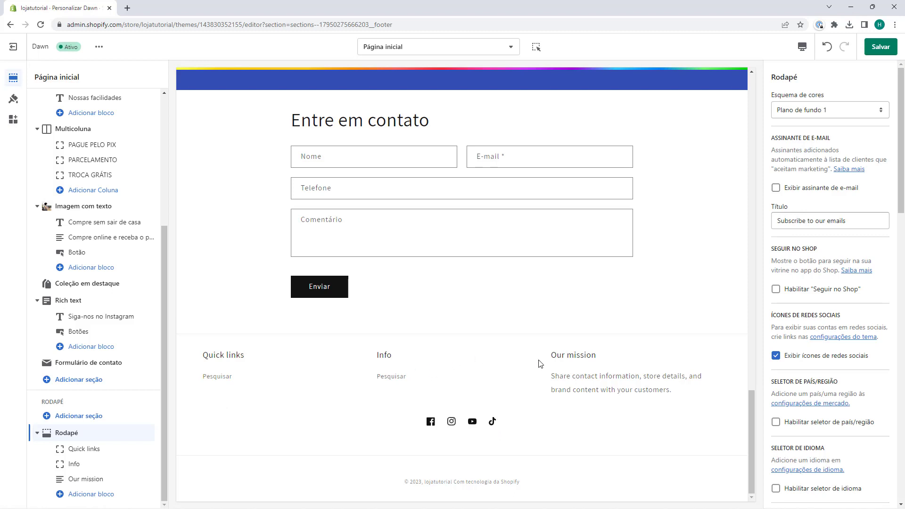
{"action": "left_click", "coordinate": [114, 436]}
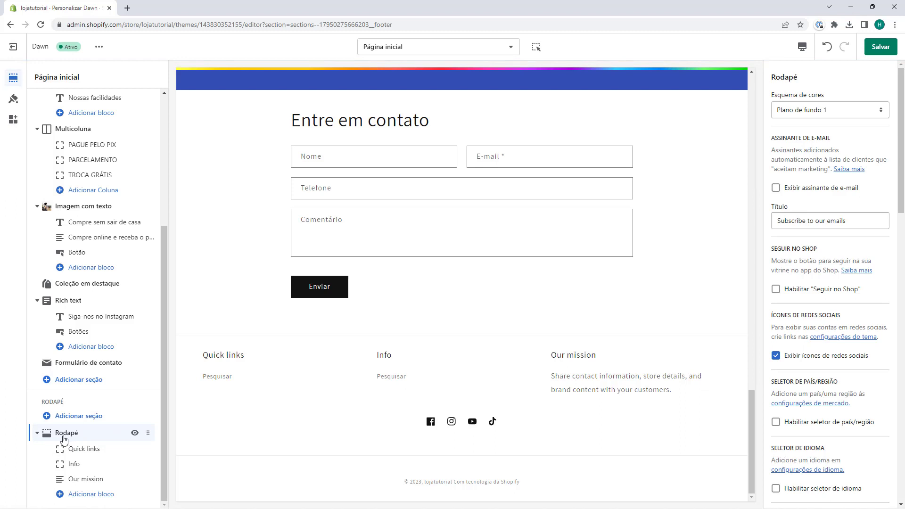
{"action": "left_click", "coordinate": [84, 499]}
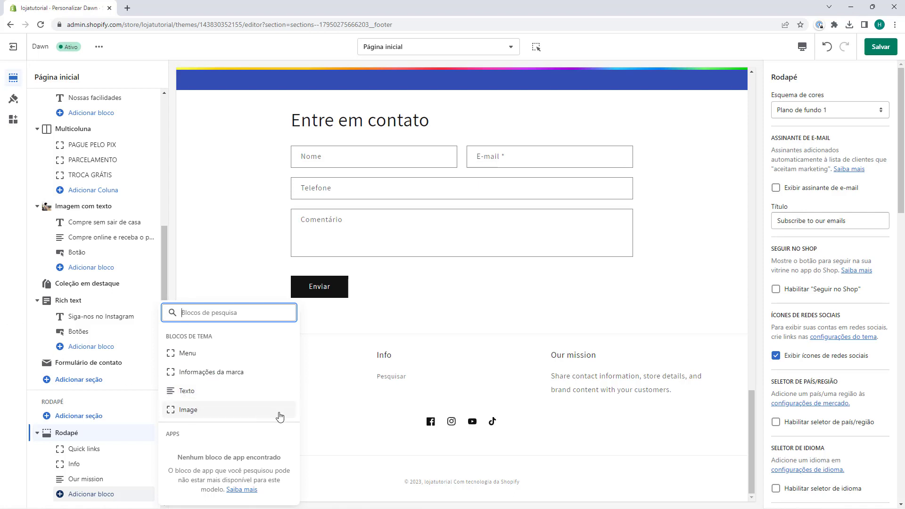
{"action": "left_click", "coordinate": [337, 426]}
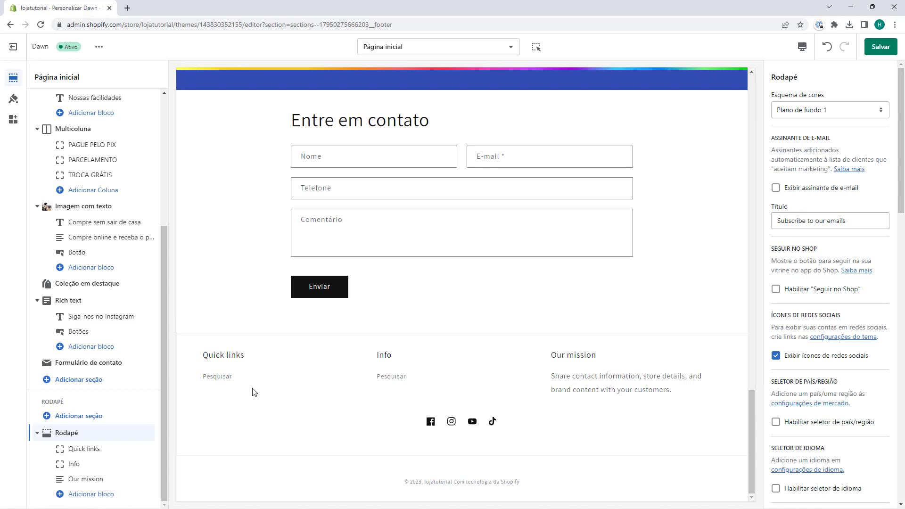
Remove the Quick links, Info and Our mission blocks from the footer.
{"action": "left_click", "coordinate": [91, 451]}
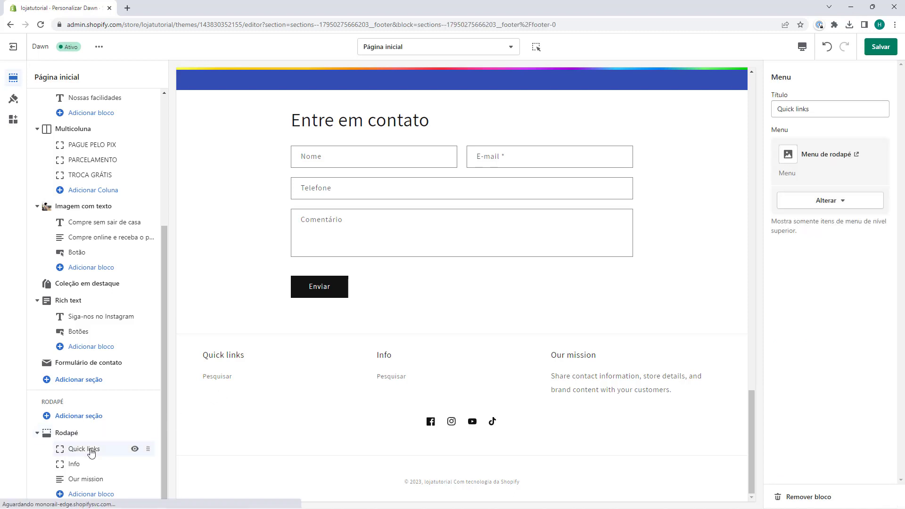
{"action": "left_click", "coordinate": [85, 479]}
{"action": "left_click", "coordinate": [84, 451]}
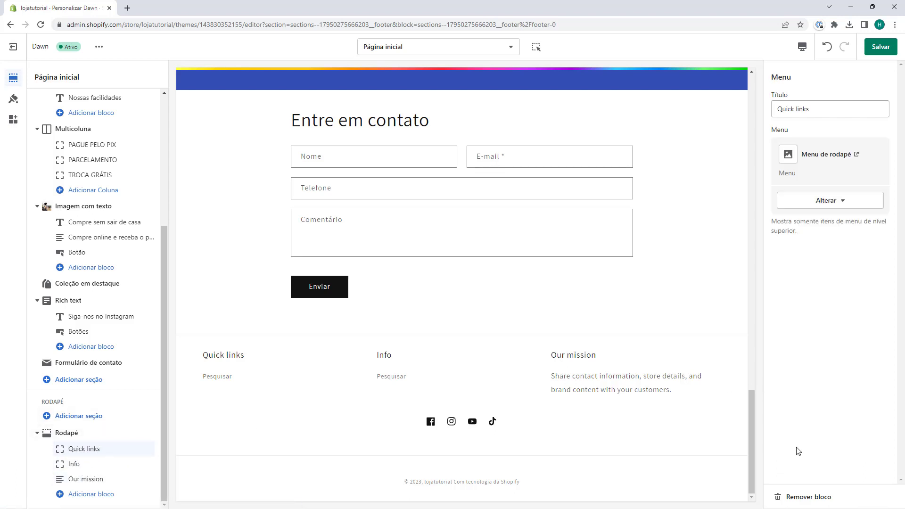
{"action": "left_click", "coordinate": [790, 496]}
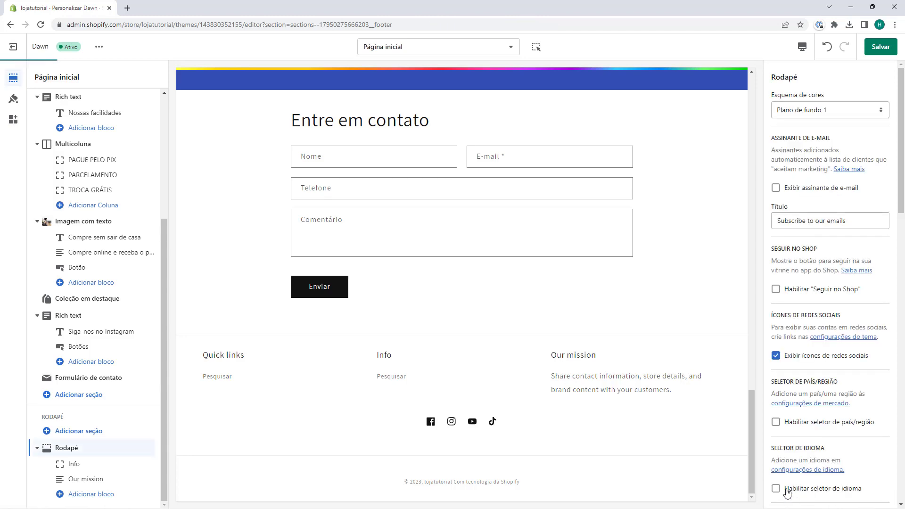
{"action": "left_click", "coordinate": [799, 494]}
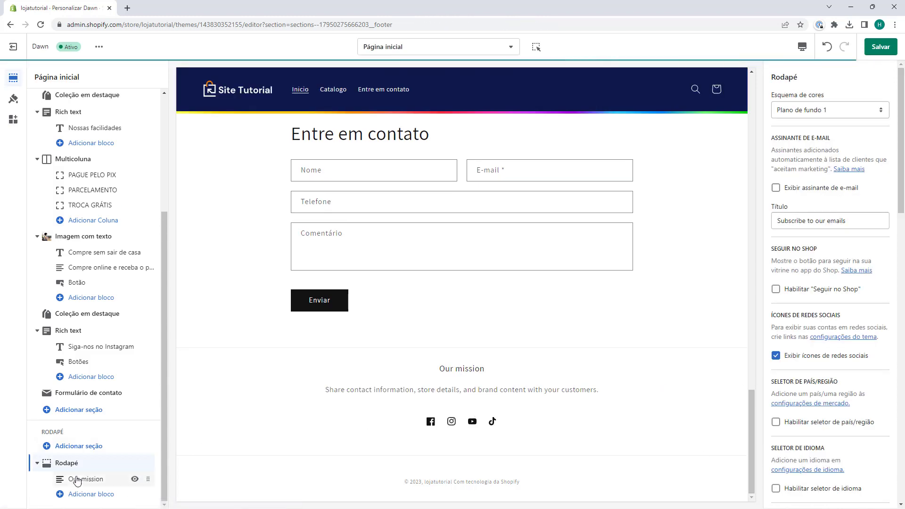
{"action": "left_click", "coordinate": [804, 493]}
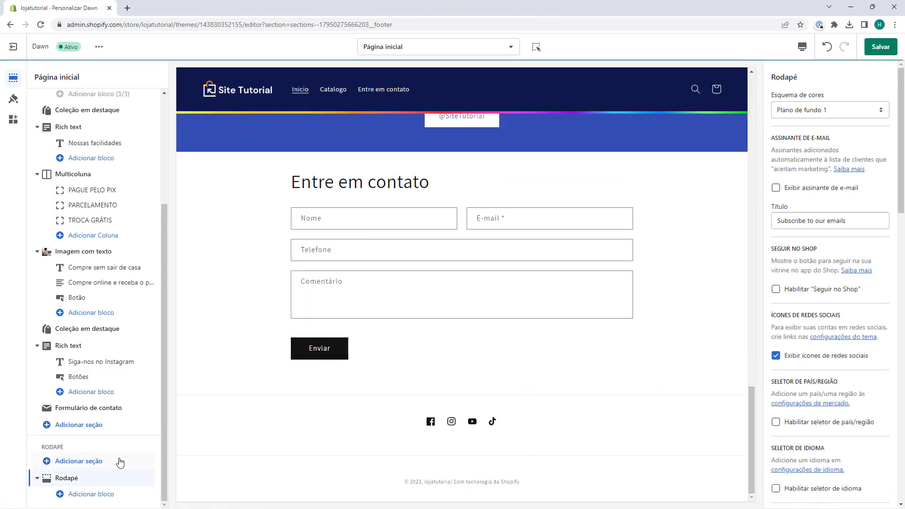
Add a text block to the footer and title it "Quem Somos".
{"action": "left_click", "coordinate": [77, 494]}
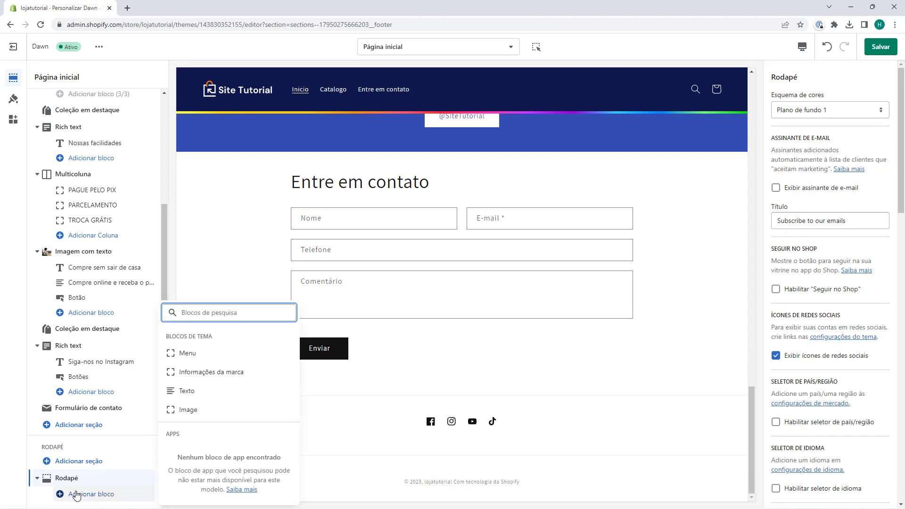
{"action": "left_click", "coordinate": [189, 393]}
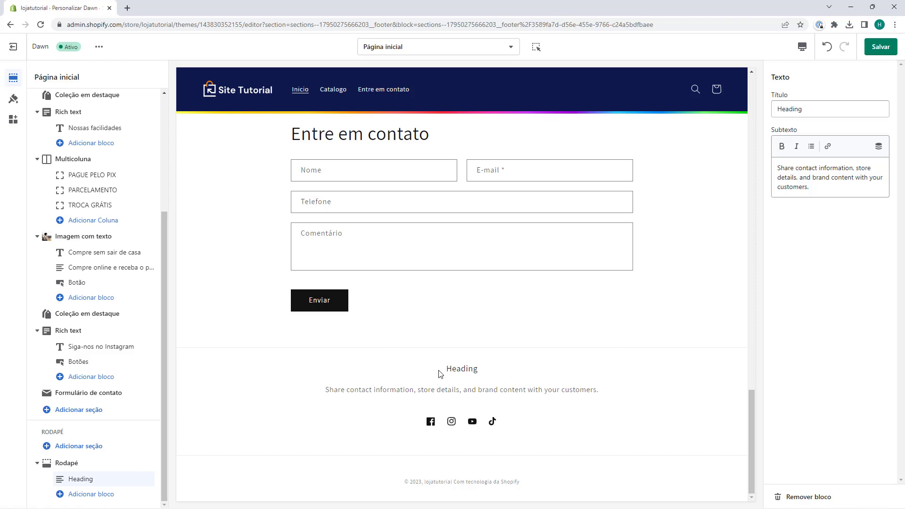
{"action": "left_click_drag", "start_coordinate": [441, 372], "coordinate": [478, 370]}
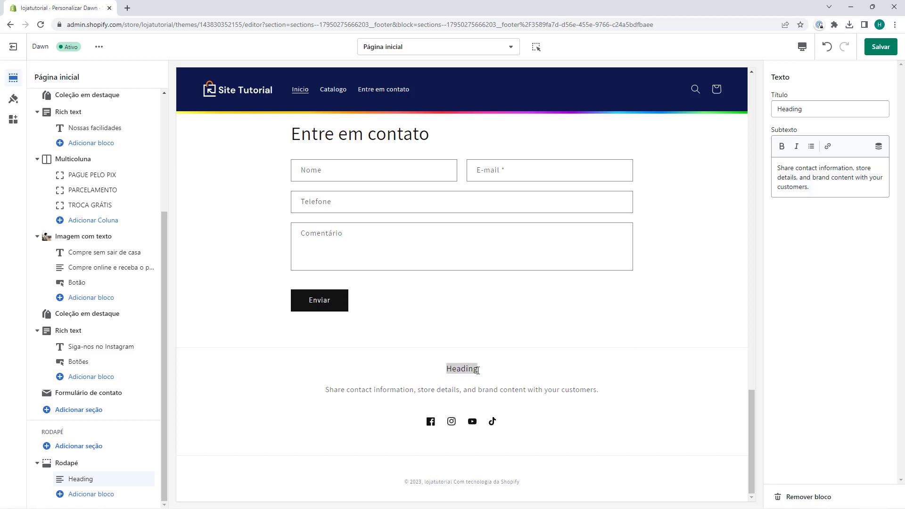
{"action": "triple_click", "coordinate": [370, 391]}
{"action": "left_click", "coordinate": [496, 361]}
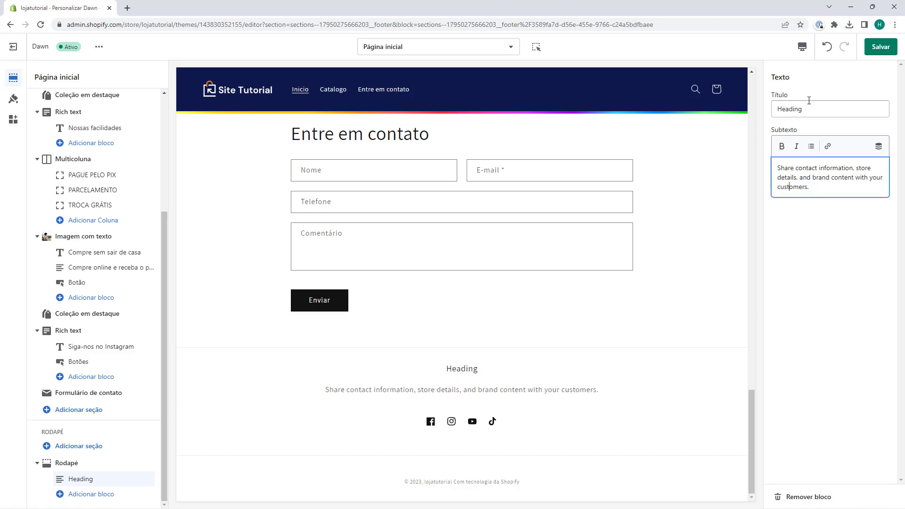
{"action": "double_click", "coordinate": [793, 108]}
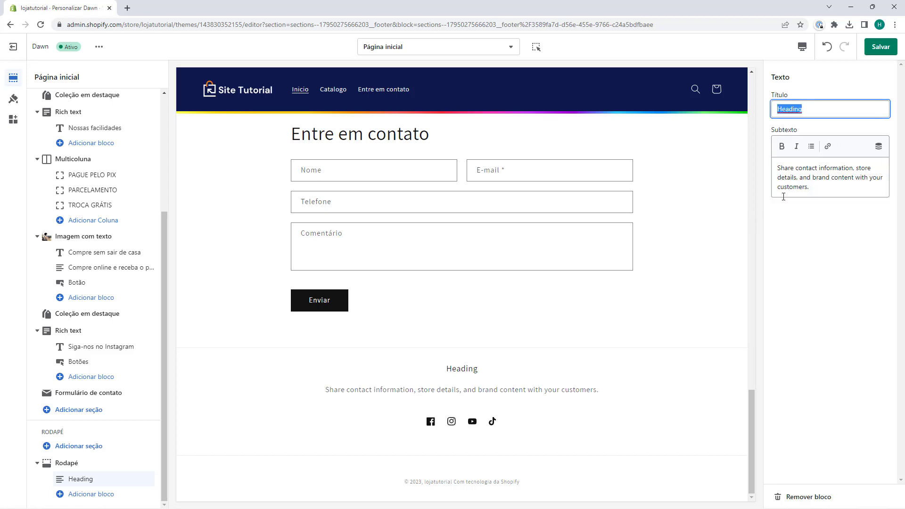
{"action": "type", "text": "Quem Somos"}
Set the block's subtext to "Somos uma loja online que oferece o melhor para os nossos clientes, onde você pode comprar no conforto da sua casa.".
{"action": "left_click", "coordinate": [783, 193]}
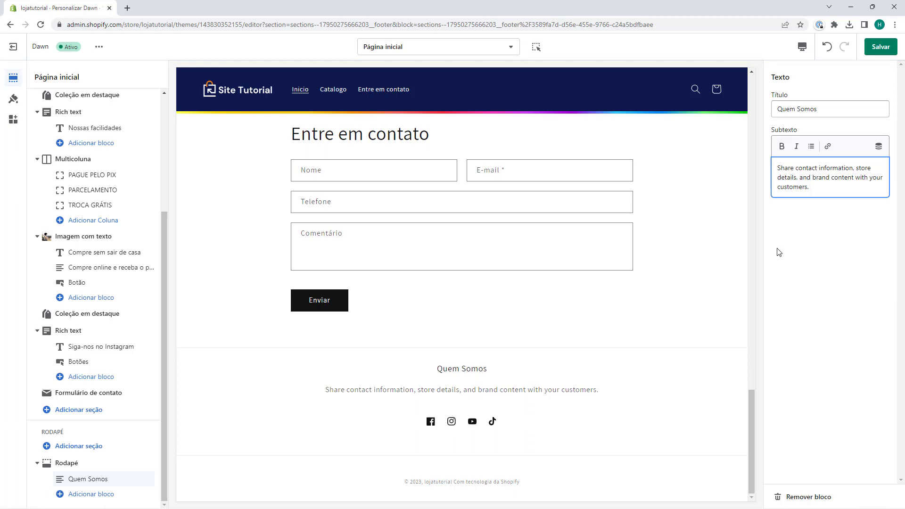
{"action": "key", "text": "ctrl+a"}
{"action": "type", "text": "Somos uma loja online que oferece o melhor para os nossos clientes, onde você pode comprar no conforto da sua casa."}
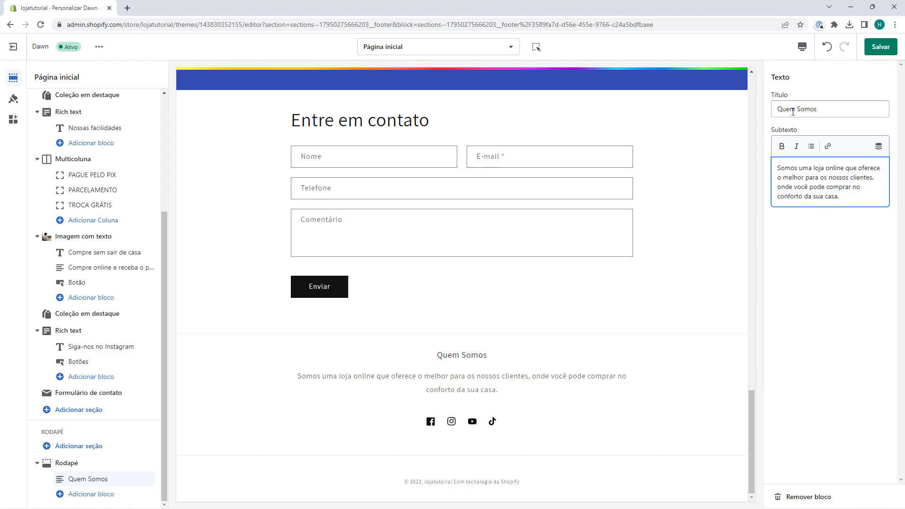
Add a second text block to the footer and title it "Central de Atendimento".
{"action": "left_click", "coordinate": [76, 494]}
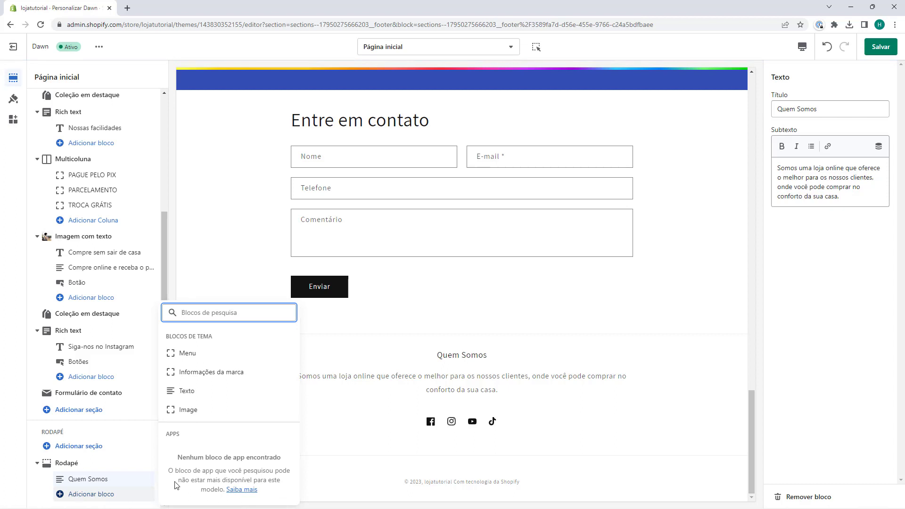
{"action": "left_click", "coordinate": [191, 401]}
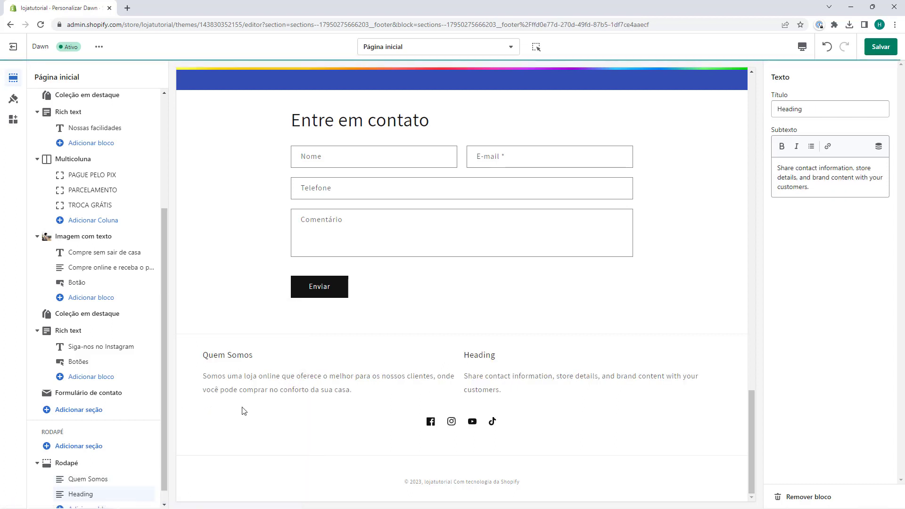
{"action": "scroll", "coordinate": [111, 480], "scroll_direction": "down", "scroll_amount": 1}
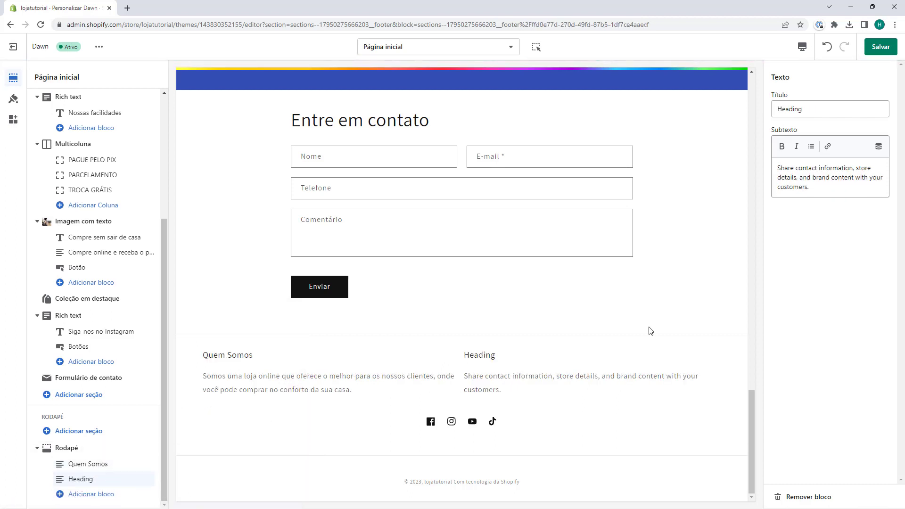
{"action": "double_click", "coordinate": [807, 114]}
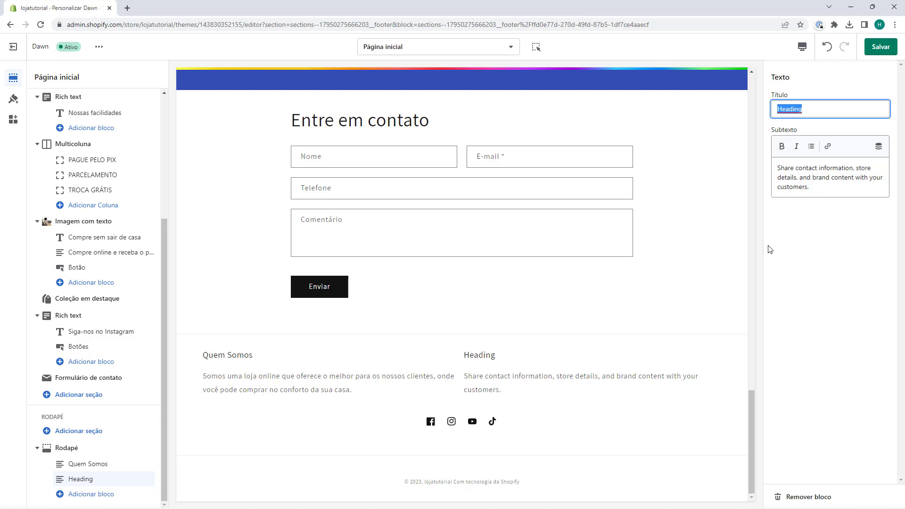
{"action": "double_click", "coordinate": [800, 112]}
{"action": "key", "text": "BackSpace"}
{"action": "type", "text": "Central de Atendimento"}
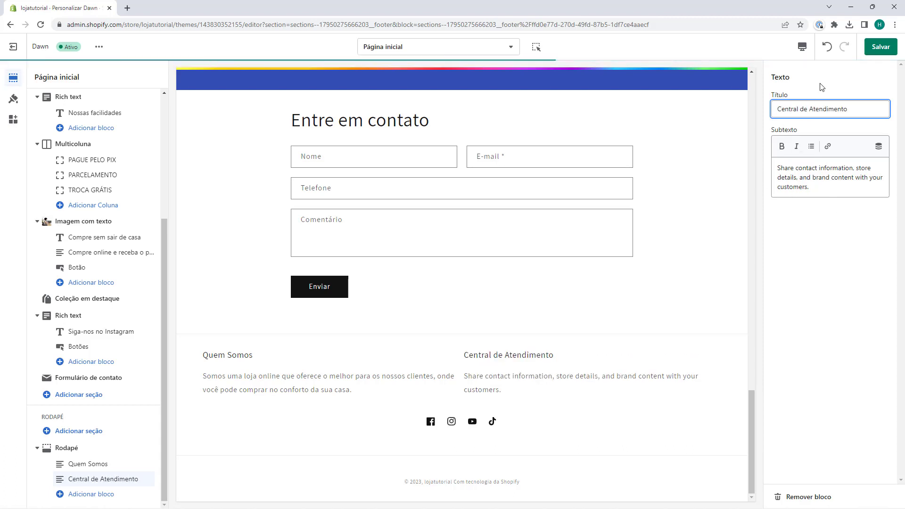
Replace its subtext with four lines: Politica de Privacidade, Politica de troca e devolução, Politicas de Segurança, Assistência Técnica.
{"action": "triple_click", "coordinate": [810, 178]}
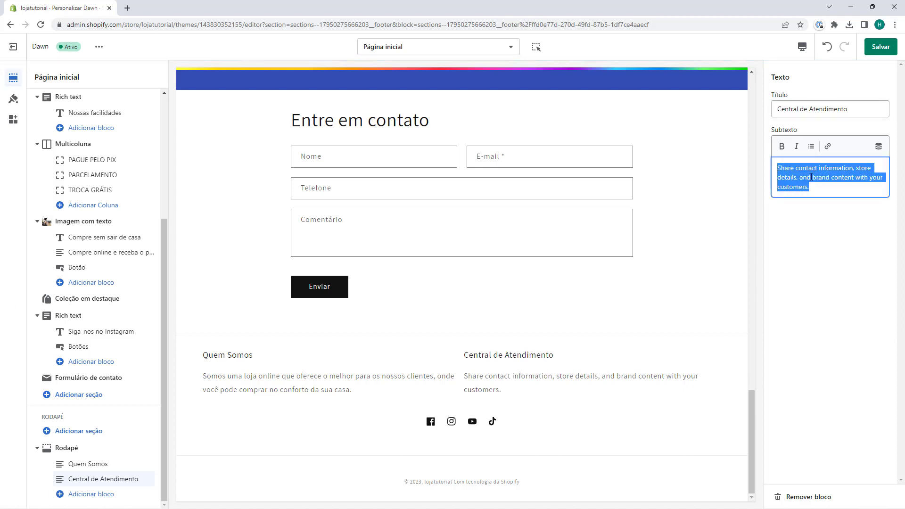
{"action": "key", "text": "BackSpace"}
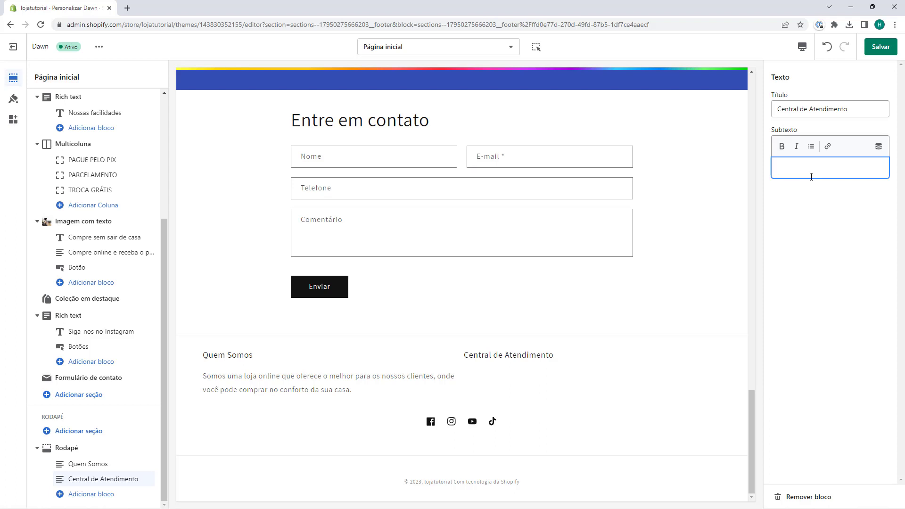
{"action": "type", "text": "Politica de Privacidade"}
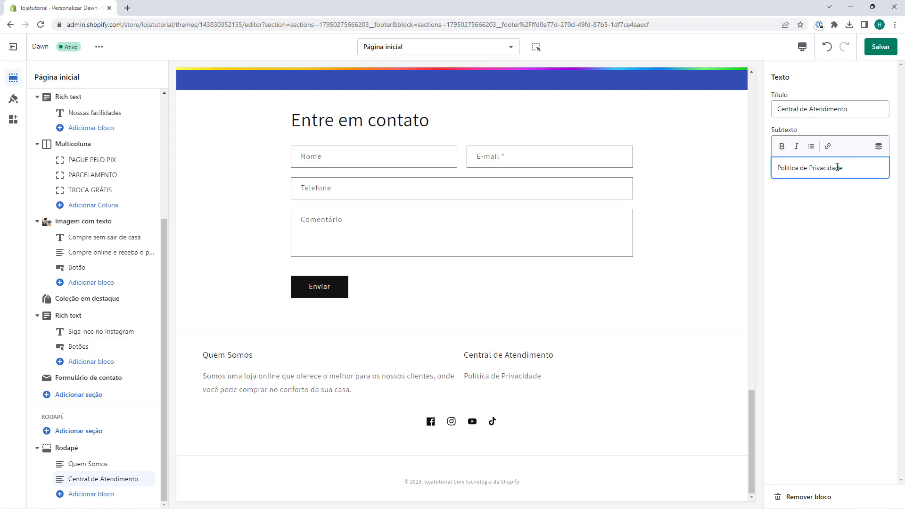
{"action": "key", "text": "Return"}
{"action": "type", "text": "Politica de troca e devolução"}
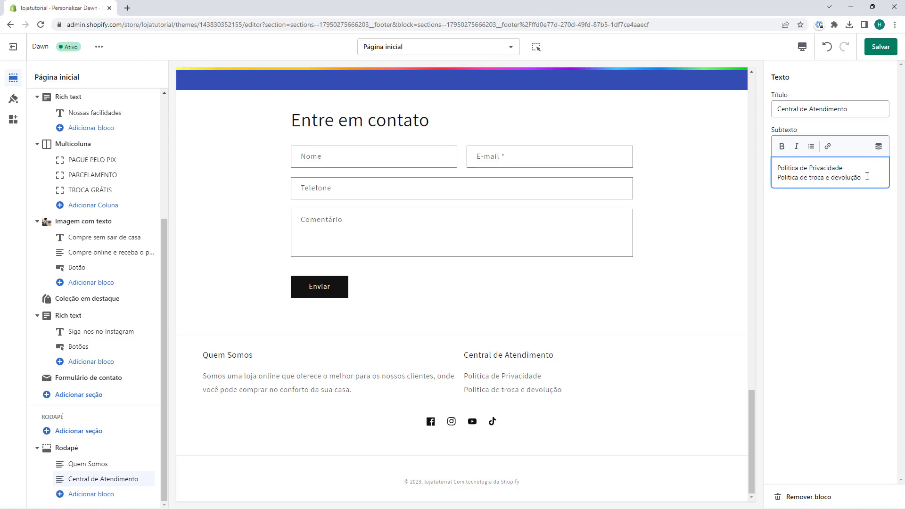
{"action": "key", "text": "Return"}
{"action": "type", "text": "Politicas de Segurança"}
{"action": "key", "text": "Return"}
{"action": "type", "text": "Assistência Técnica"}
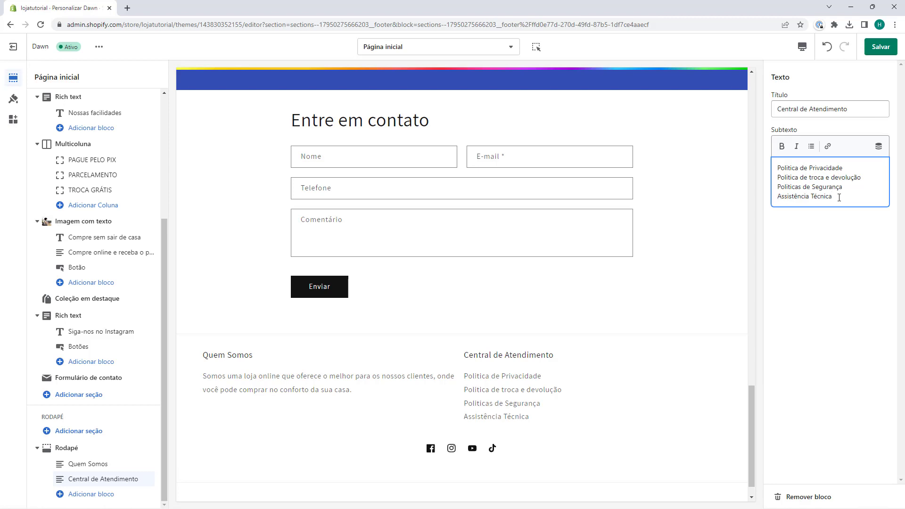
{"action": "left_click_drag", "start_coordinate": [832, 197], "coordinate": [778, 195]}
{"action": "left_click", "coordinate": [780, 184]}
{"action": "triple_click", "coordinate": [850, 169]}
{"action": "scroll", "coordinate": [255, 312], "scroll_direction": "down", "scroll_amount": 1}
{"action": "left_click", "coordinate": [843, 188]}
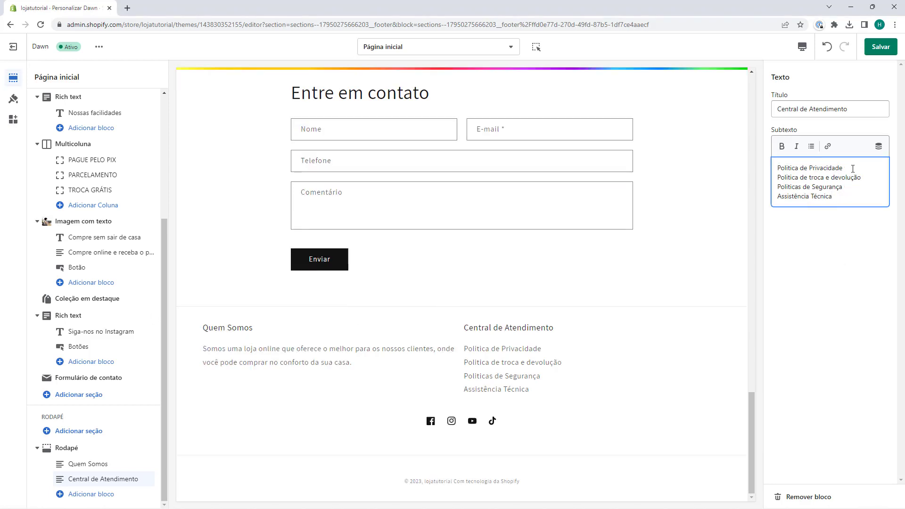
{"action": "left_click_drag", "start_coordinate": [852, 169], "coordinate": [777, 168]}
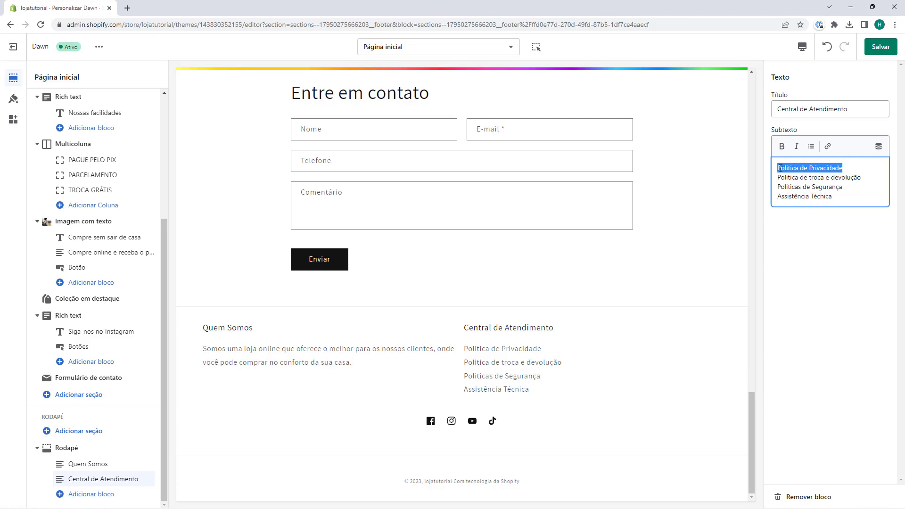
{"action": "left_click", "coordinate": [828, 149]}
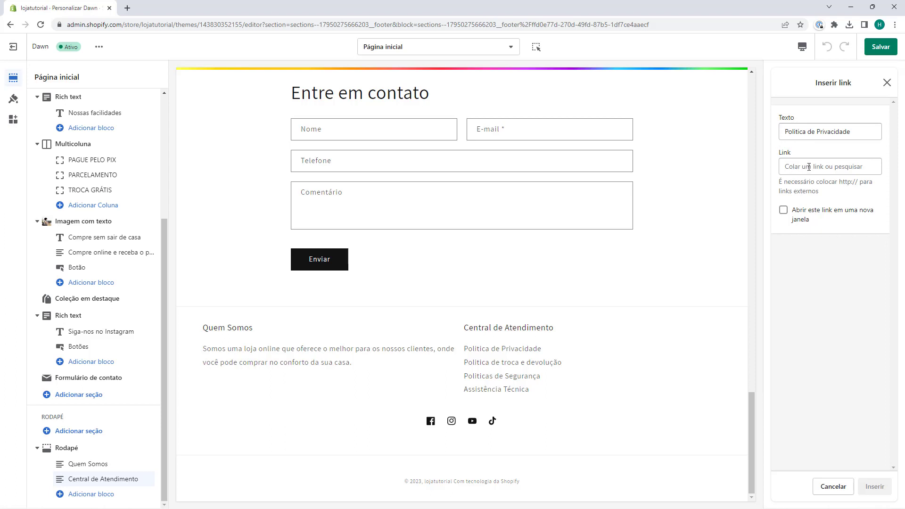
{"action": "left_click", "coordinate": [809, 166]}
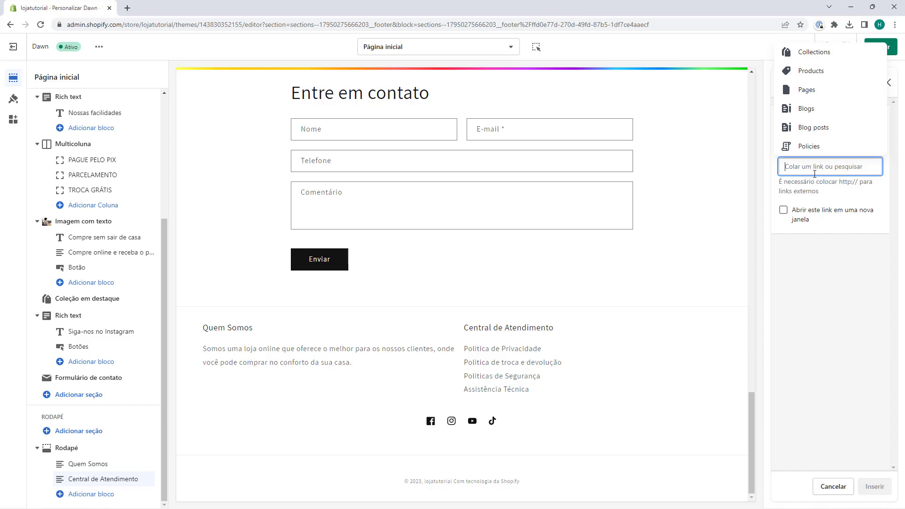
{"action": "type", "text": "https:"}
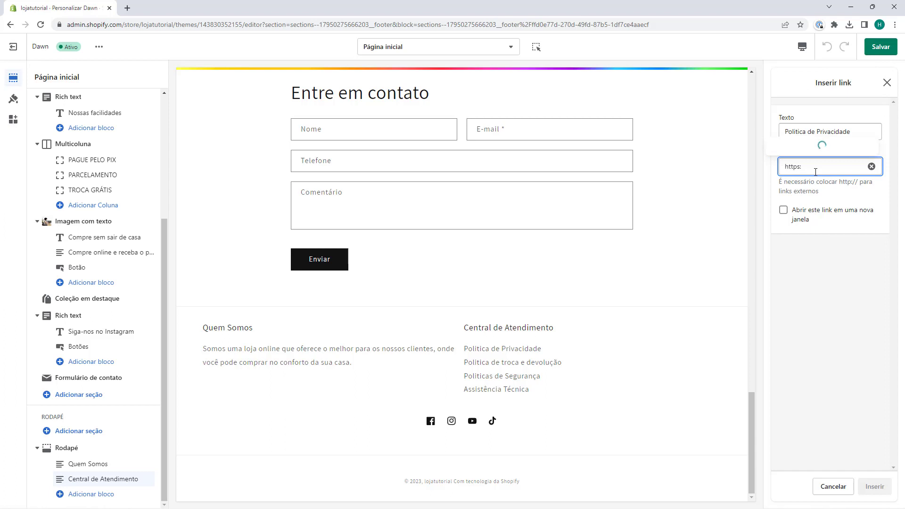
{"action": "type", "text": "//sitetutorial.com.br"}
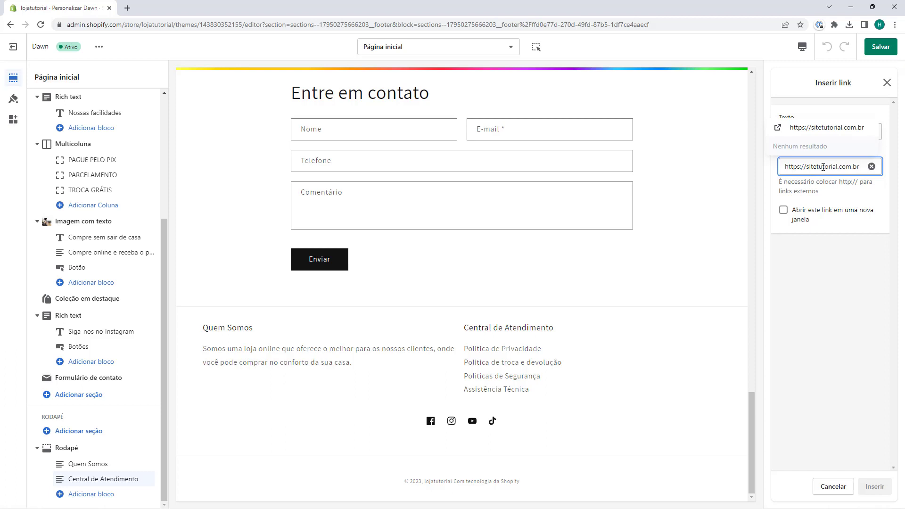
{"action": "type", "text": "/pages/"}
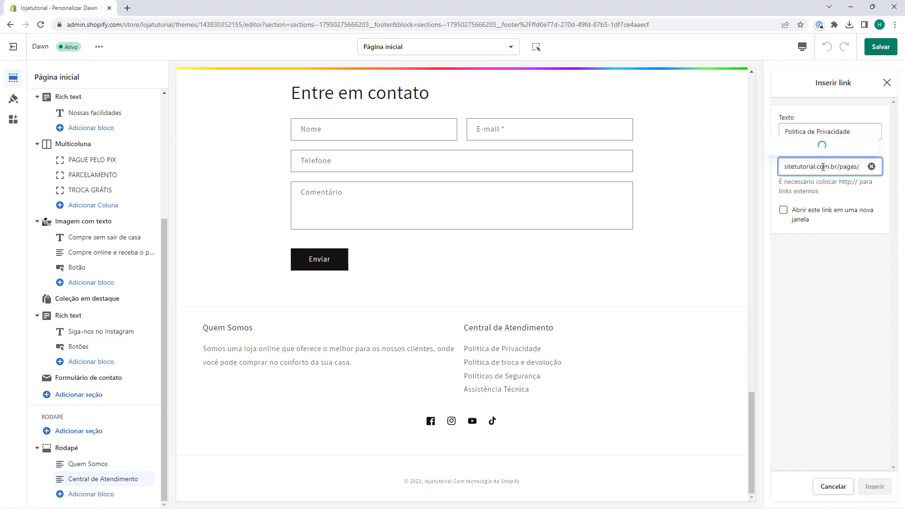
{"action": "type", "text": "policita"}
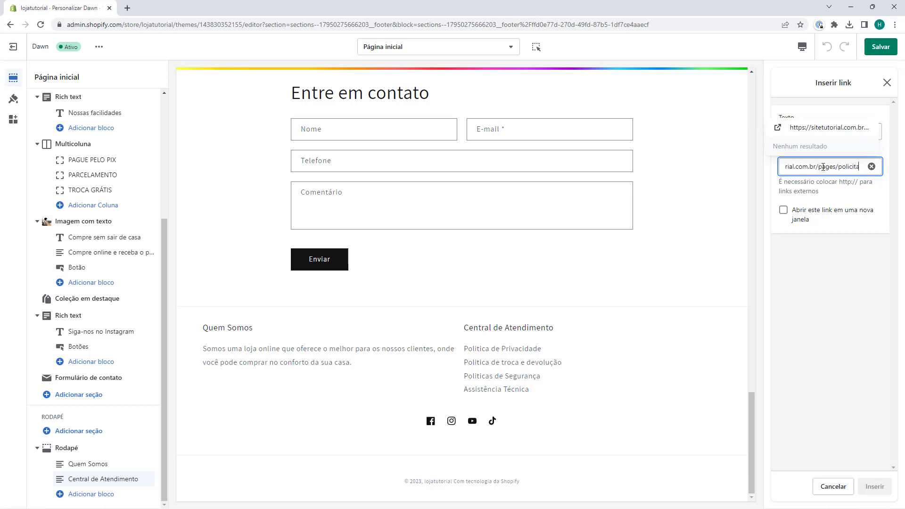
{"action": "type", "text": "-de-privacidade"}
{"action": "double_click", "coordinate": [798, 170]}
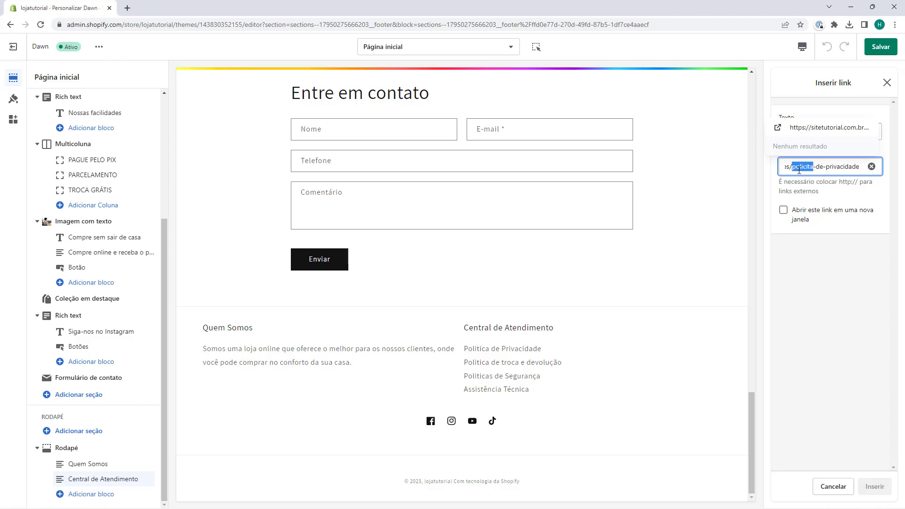
{"action": "type", "text": "politica"}
{"action": "left_click_drag", "start_coordinate": [804, 167], "coordinate": [844, 170]}
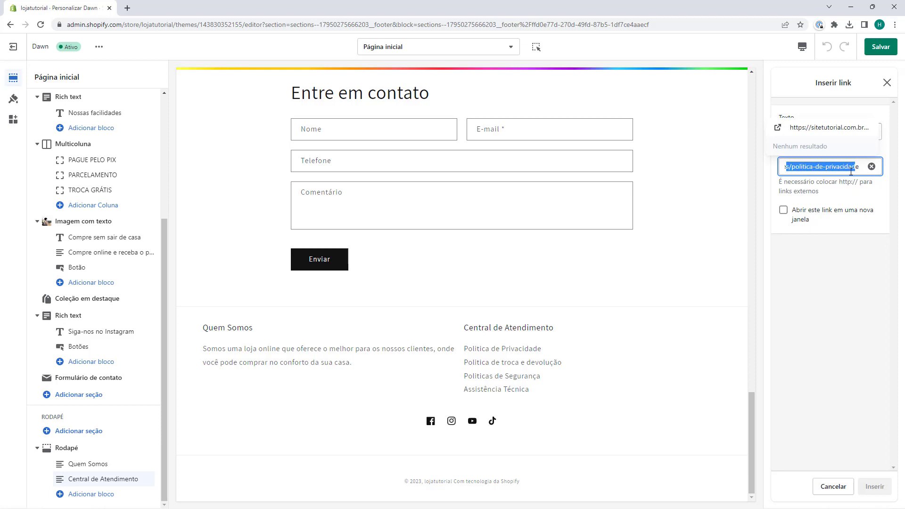
{"action": "double_click", "coordinate": [851, 171]}
{"action": "key", "text": "Left"}
{"action": "key", "text": "Left"}
{"action": "key", "text": "Left"}
{"action": "key", "text": "Left"}
{"action": "key", "text": "Left"}
{"action": "key", "text": "Left"}
{"action": "key", "text": "Left"}
{"action": "key", "text": "Left"}
{"action": "key", "text": "Left"}
{"action": "key", "text": "Left"}
{"action": "key", "text": "Left"}
{"action": "key", "text": "Left"}
{"action": "key", "text": "Left"}
{"action": "key", "text": "Left"}
{"action": "key", "text": "Left"}
{"action": "key", "text": "Left"}
{"action": "key", "text": "Left"}
{"action": "key", "text": "Left"}
{"action": "key", "text": "Left"}
{"action": "key", "text": "Left"}
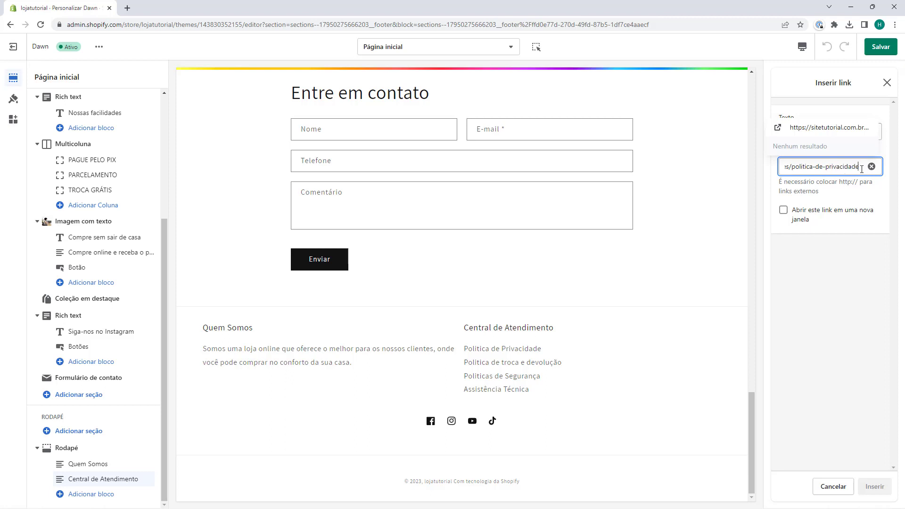
{"action": "key", "text": "shift+End"}
{"action": "key", "text": "Delete"}
{"action": "left_click", "coordinate": [803, 129]}
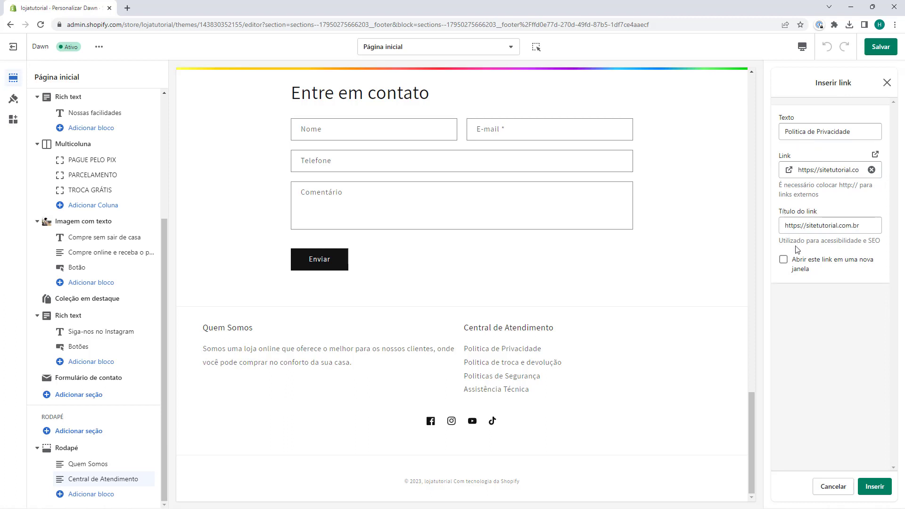
Make the "Politica de Privacidade" link open in a new window and insert it, keeping the suggested link title.
{"action": "left_click_drag", "start_coordinate": [796, 250], "coordinate": [829, 241]}
{"action": "left_click", "coordinate": [813, 242]}
{"action": "triple_click", "coordinate": [848, 230]}
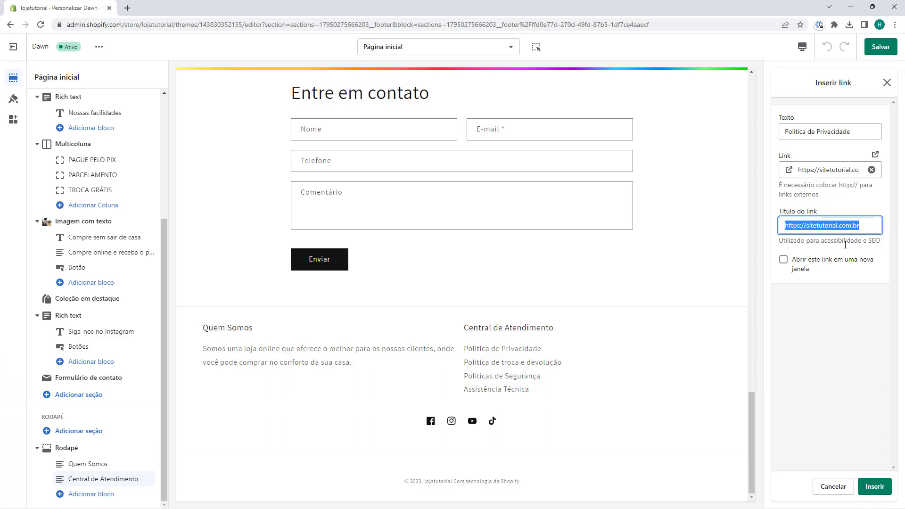
{"action": "left_click", "coordinate": [804, 237]}
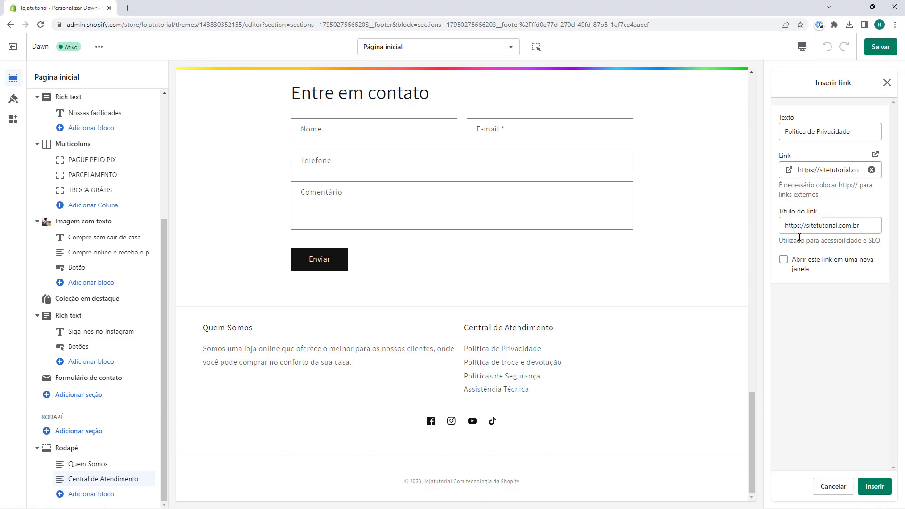
{"action": "left_click", "coordinate": [784, 261]}
{"action": "left_click", "coordinate": [875, 487]}
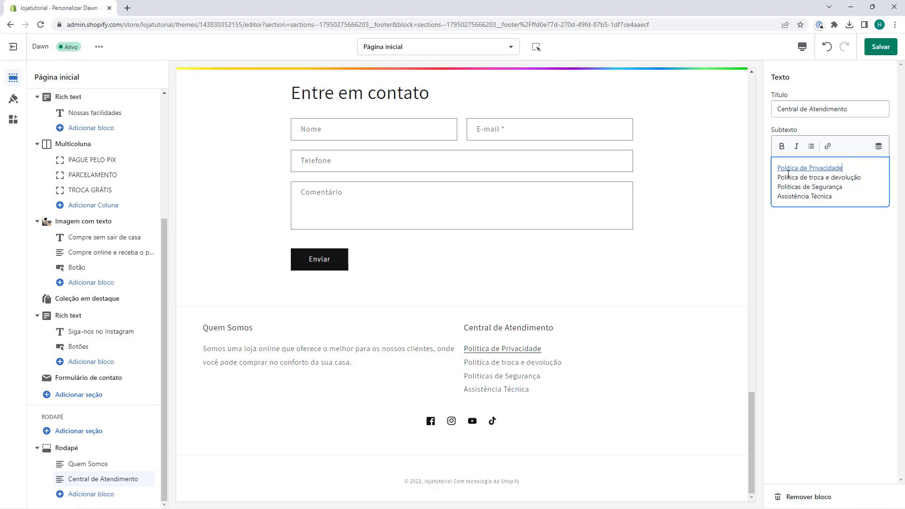
Link the "Assistência Técnica" line to the "Entrar em contato" page, opening in a new window.
{"action": "left_click_drag", "start_coordinate": [832, 198], "coordinate": [774, 197]}
{"action": "left_click", "coordinate": [827, 146]}
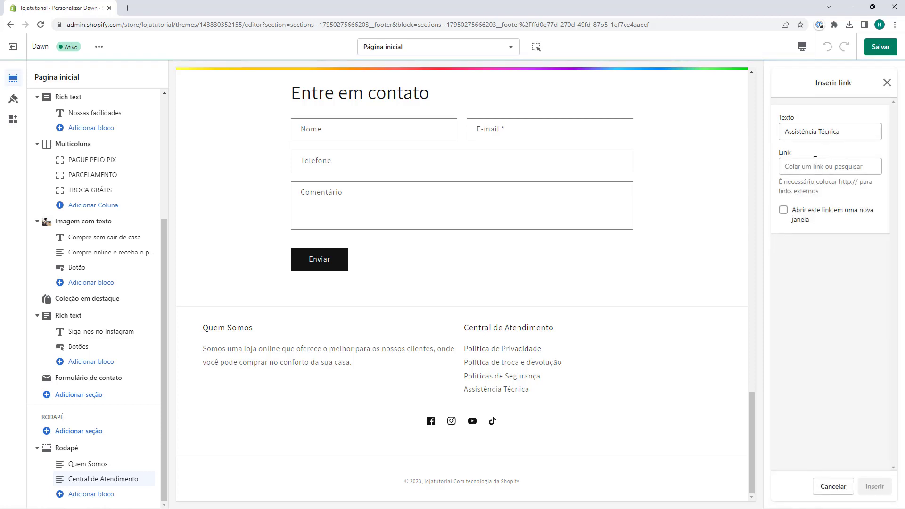
{"action": "left_click", "coordinate": [797, 167]}
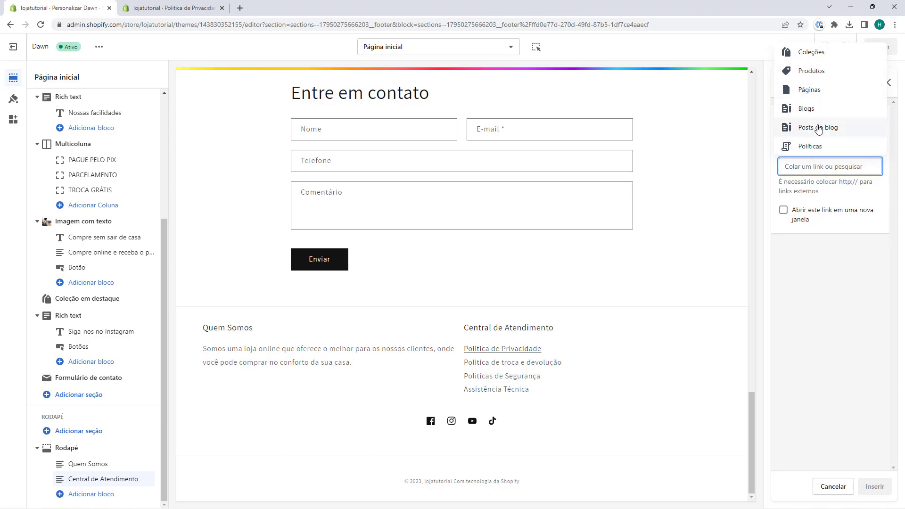
{"action": "left_click", "coordinate": [804, 94]}
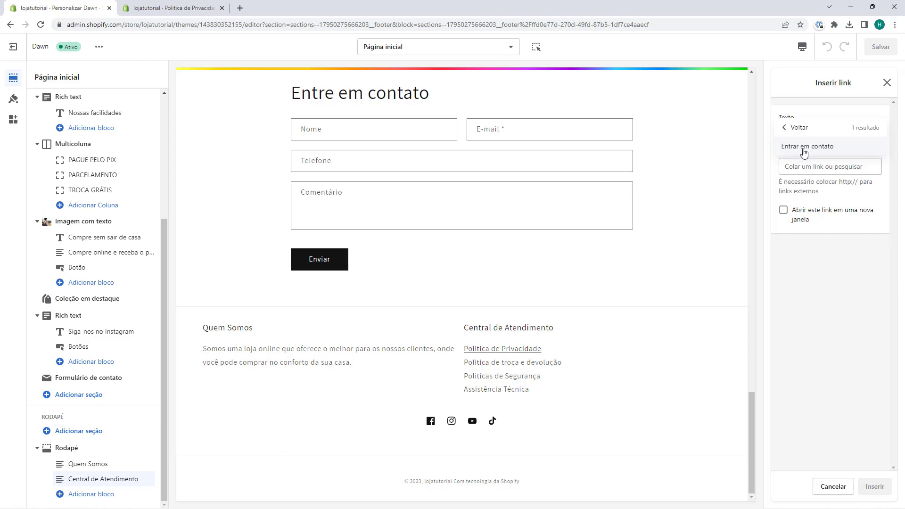
{"action": "left_click", "coordinate": [814, 147]}
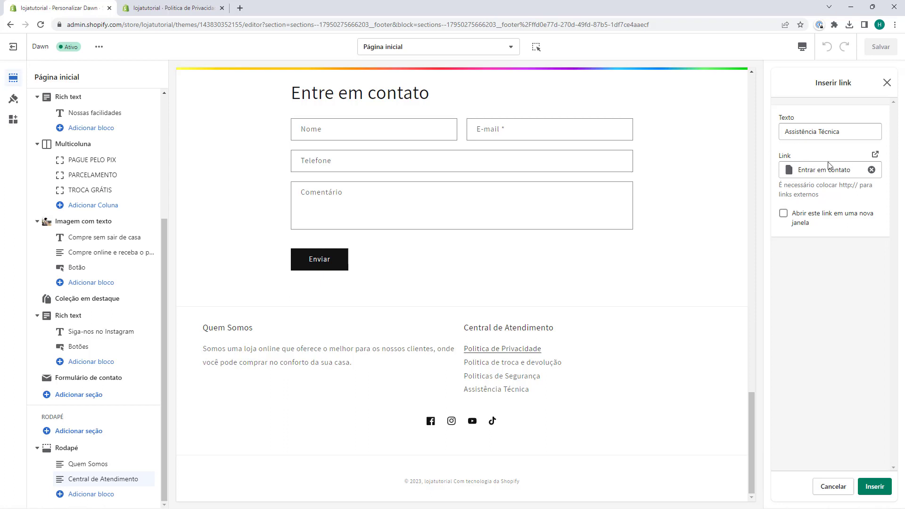
{"action": "left_click", "coordinate": [784, 215]}
{"action": "left_click", "coordinate": [874, 486]}
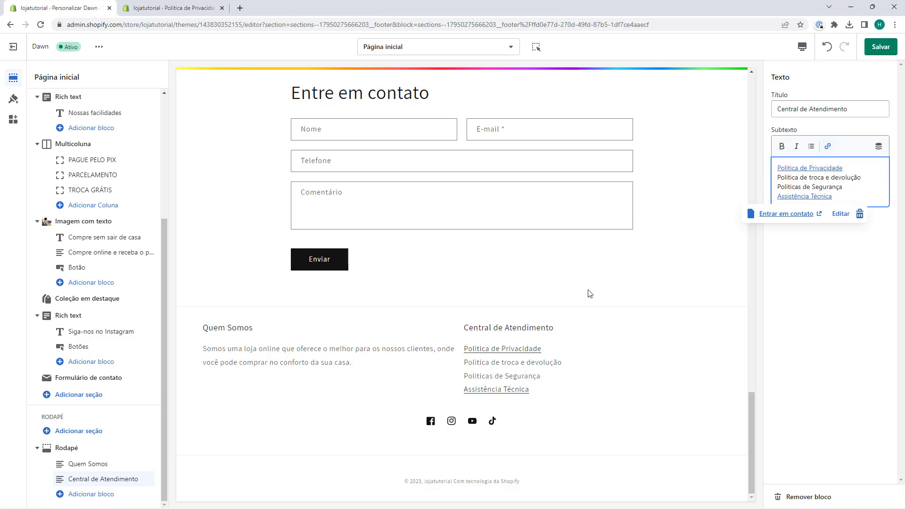
{"action": "left_click", "coordinate": [836, 184]}
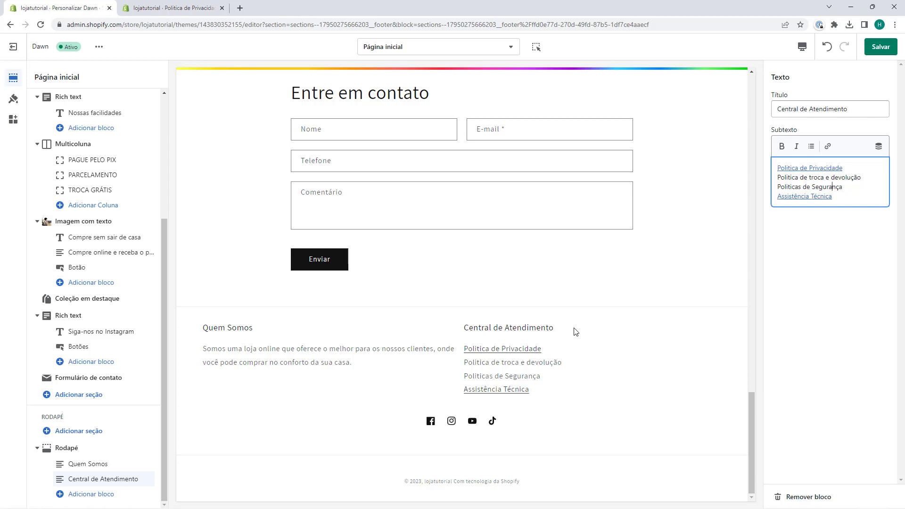
Add a menu block to the footer and title it "Categorias".
{"action": "left_click", "coordinate": [89, 495]}
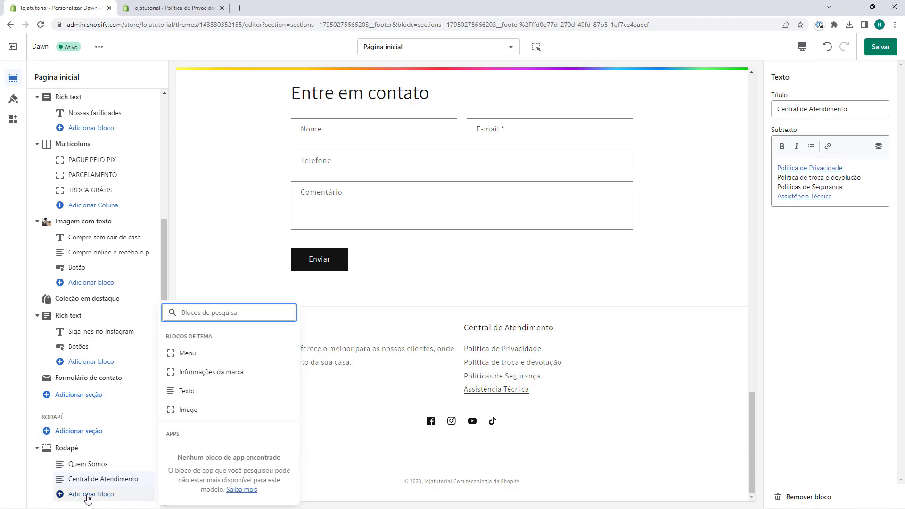
{"action": "left_click", "coordinate": [187, 352]}
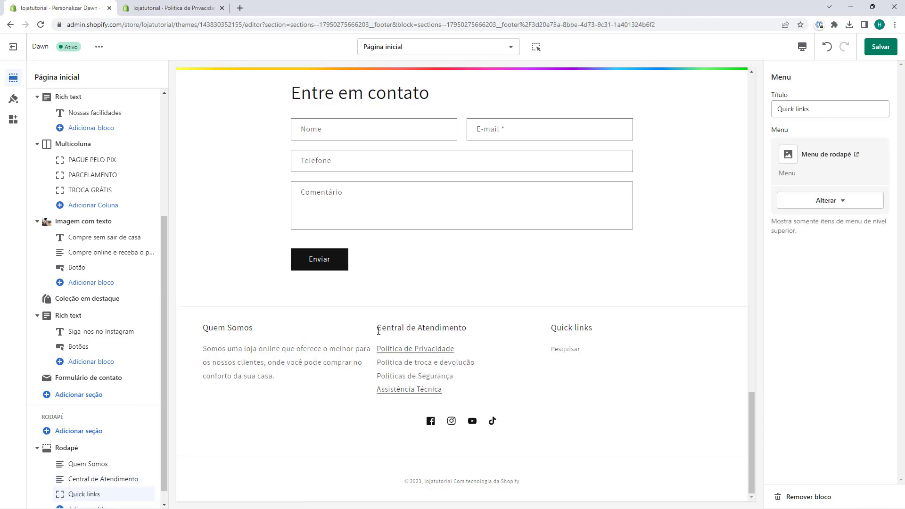
{"action": "left_click_drag", "start_coordinate": [378, 331], "coordinate": [466, 330]}
{"action": "left_click", "coordinate": [431, 342]}
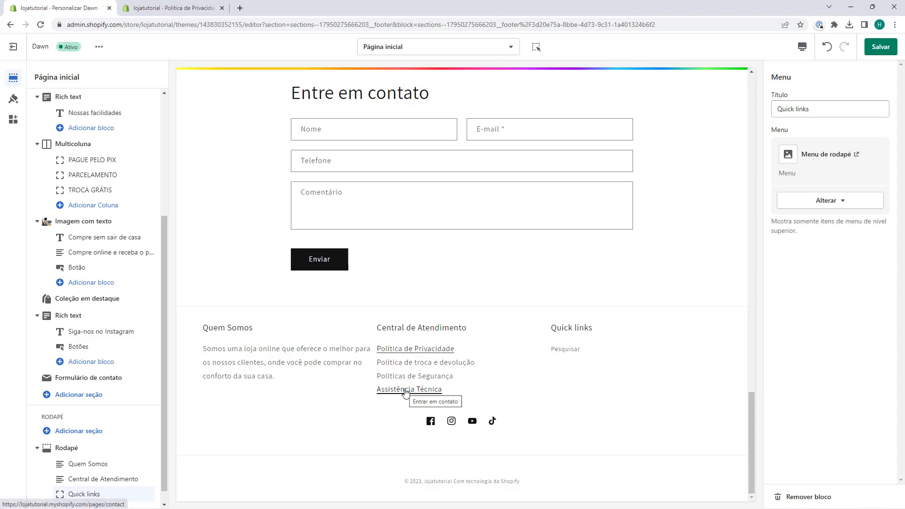
{"action": "triple_click", "coordinate": [563, 331]}
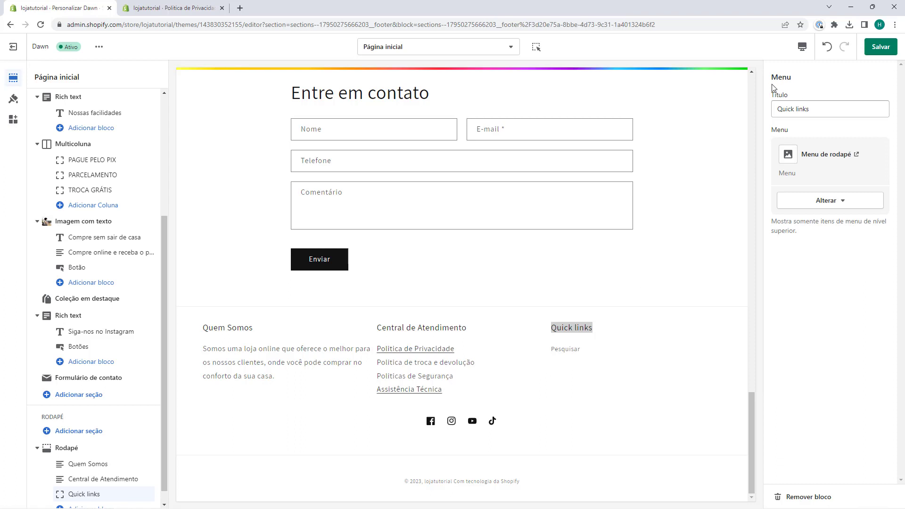
{"action": "triple_click", "coordinate": [789, 108]}
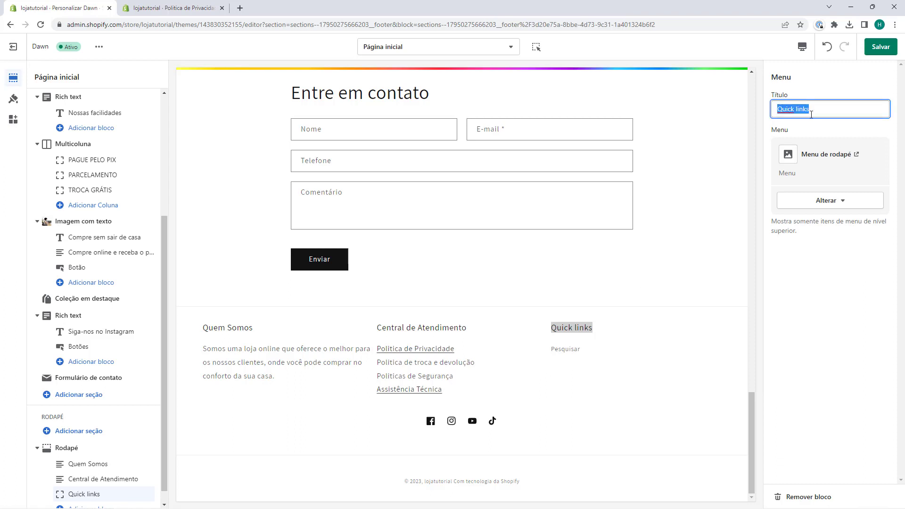
{"action": "type", "text": "Categorias"}
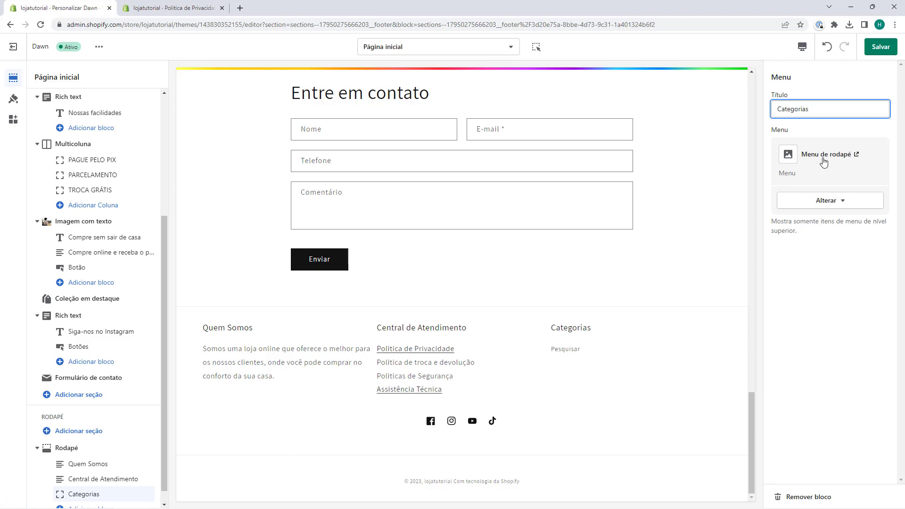
Start creating a new menu for the Categorias block and title it "Categorias".
{"action": "left_click", "coordinate": [825, 206]}
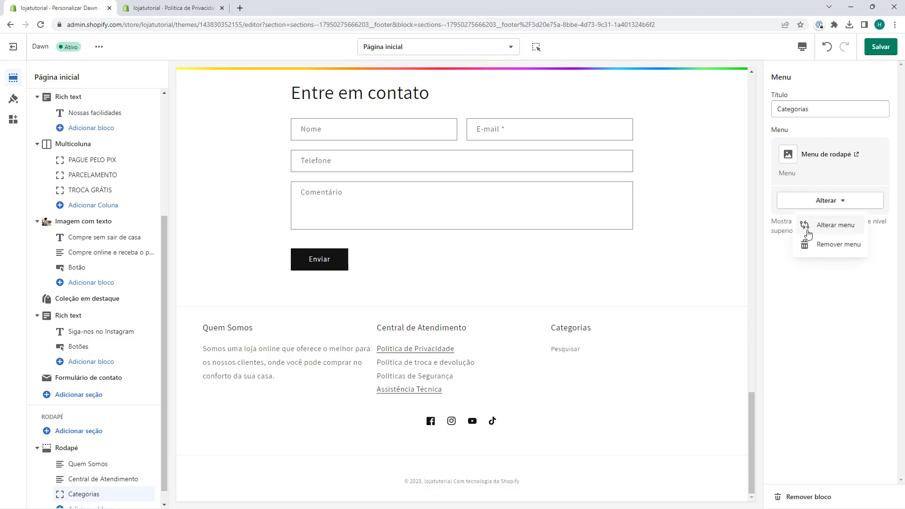
{"action": "left_click", "coordinate": [827, 230]}
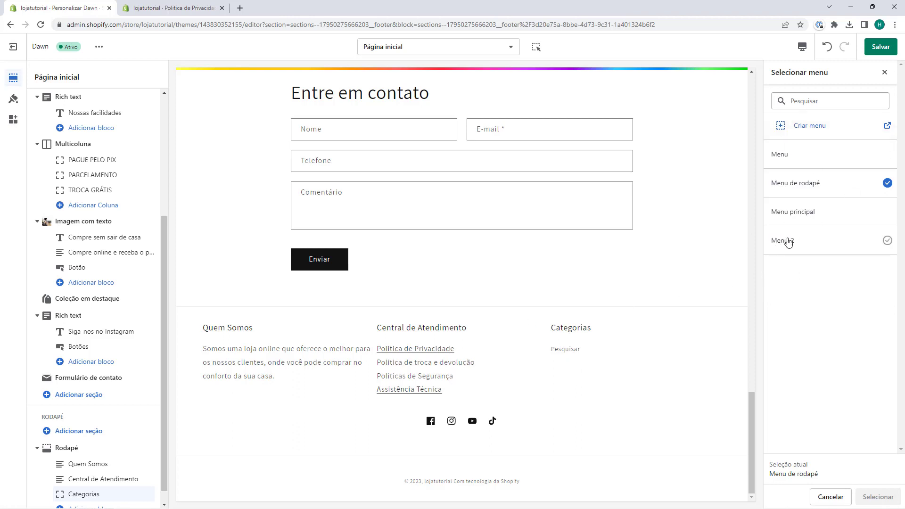
{"action": "left_click", "coordinate": [817, 132]}
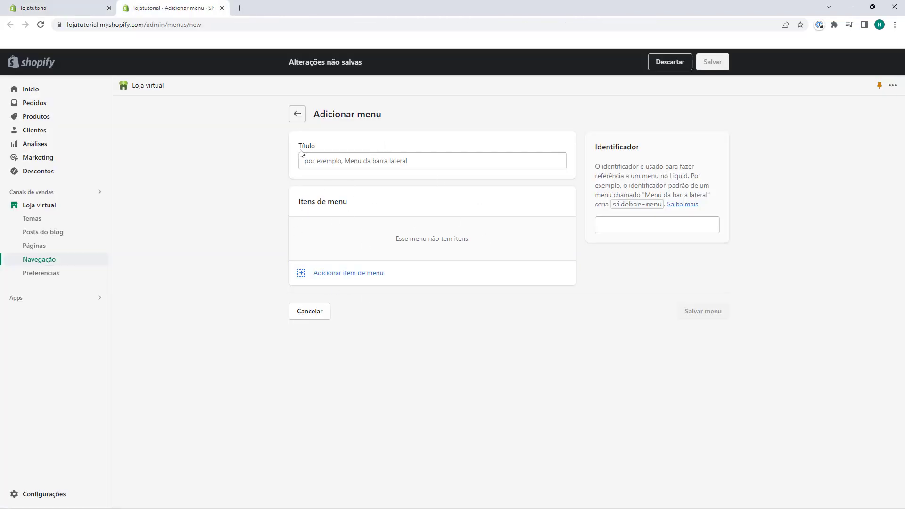
{"action": "left_click", "coordinate": [322, 157]}
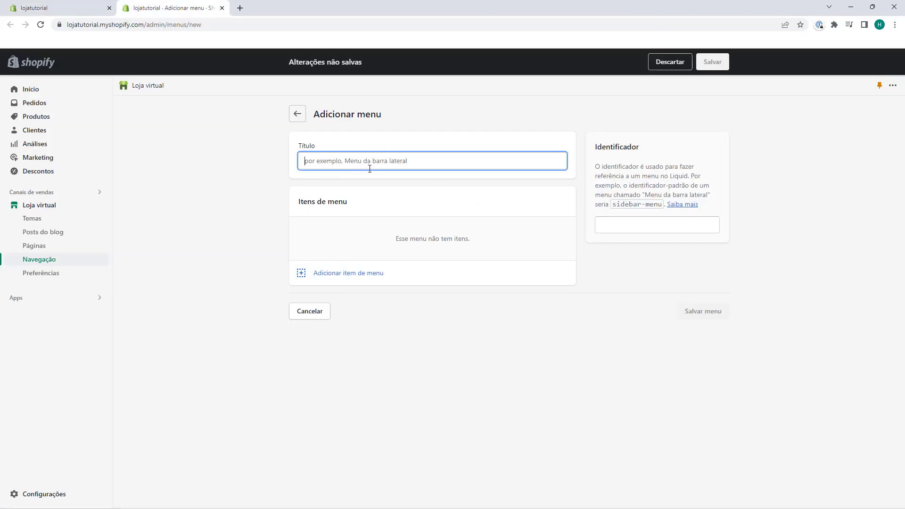
{"action": "type", "text": "Ca"}
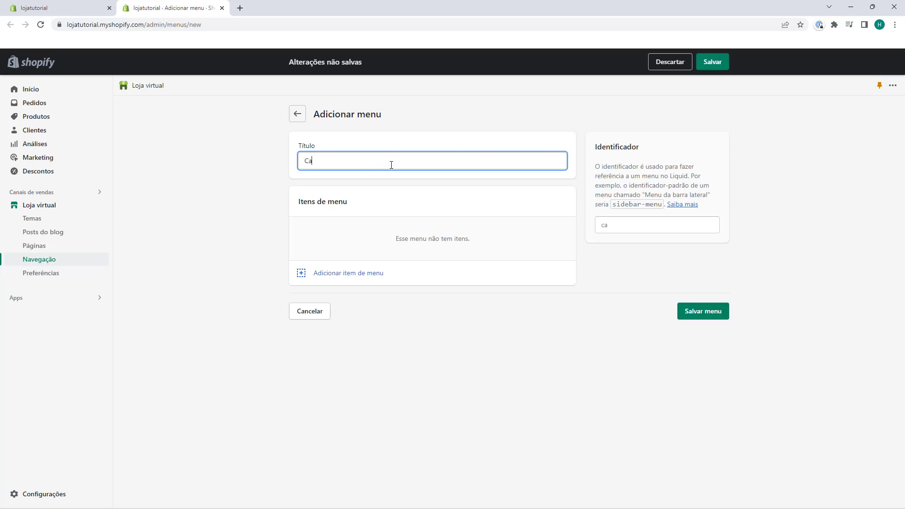
{"action": "type", "text": "tegoria"}
{"action": "left_click", "coordinate": [337, 162]}
Add a "Camisetas" item to the new menu, linked to the Camisetas collection.
{"action": "left_click", "coordinate": [334, 282]}
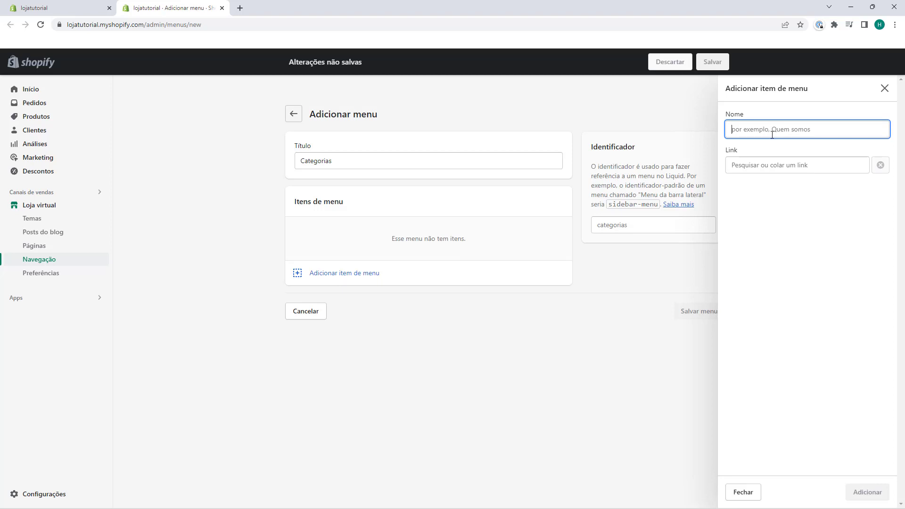
{"action": "type", "text": "Camisetas"}
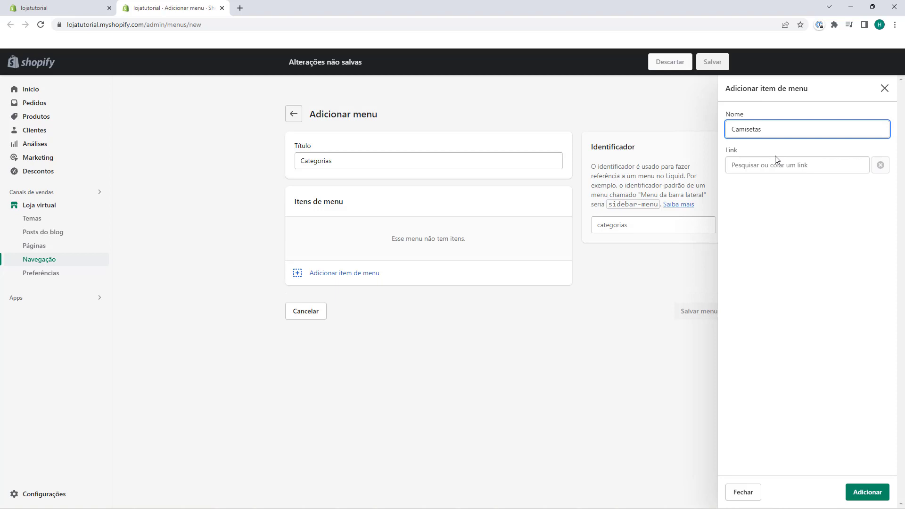
{"action": "left_click", "coordinate": [738, 166]}
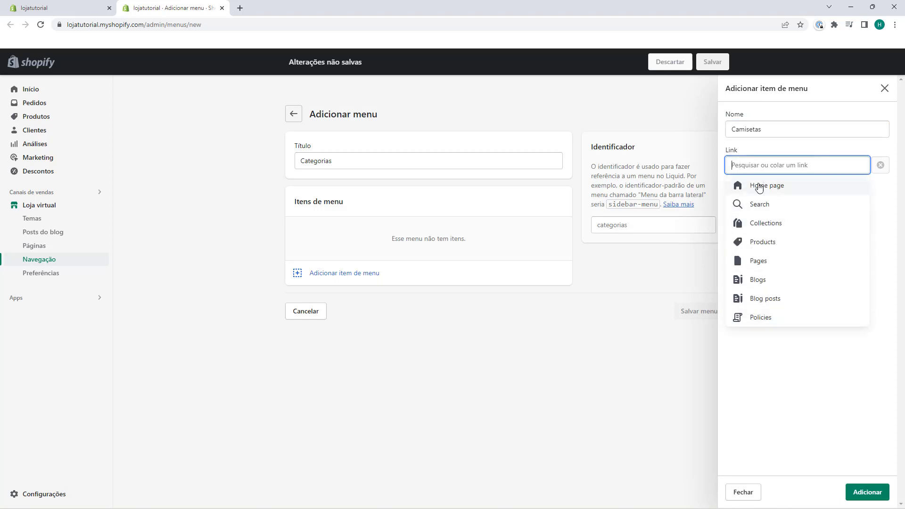
{"action": "left_click", "coordinate": [757, 228]}
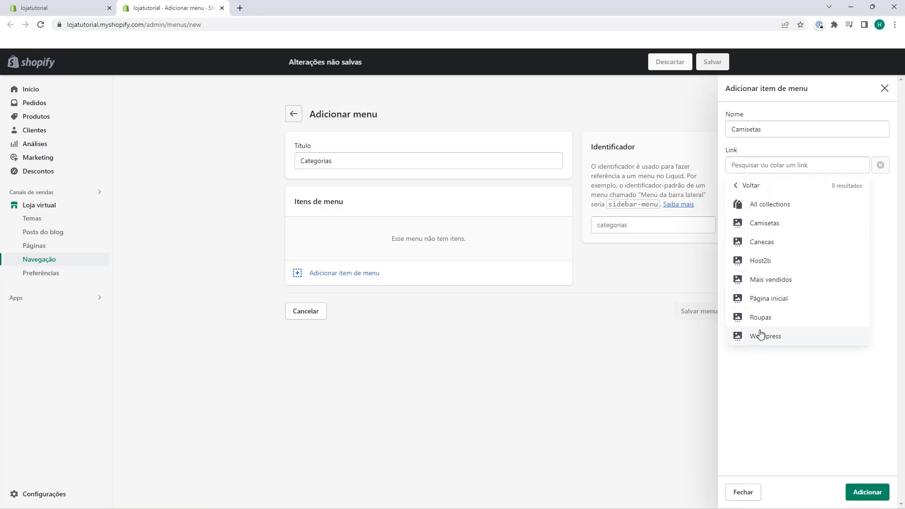
{"action": "left_click", "coordinate": [757, 225]}
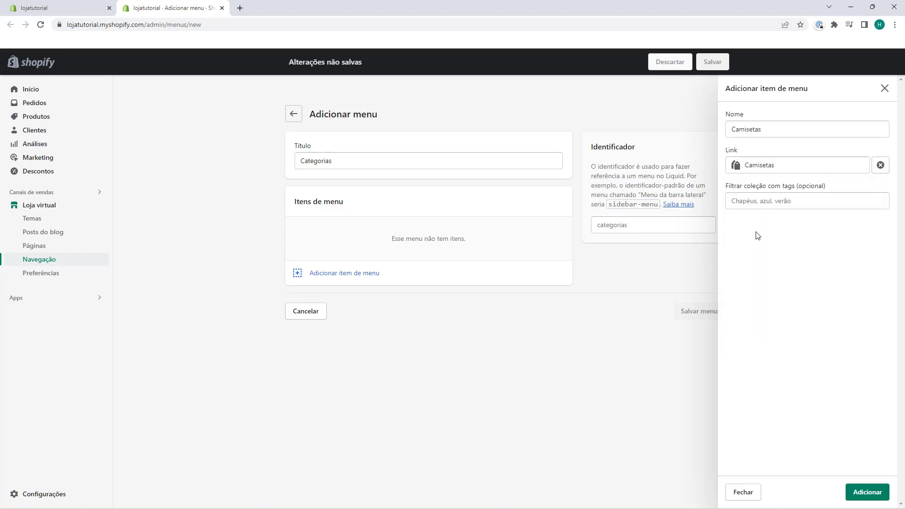
{"action": "left_click", "coordinate": [865, 492]}
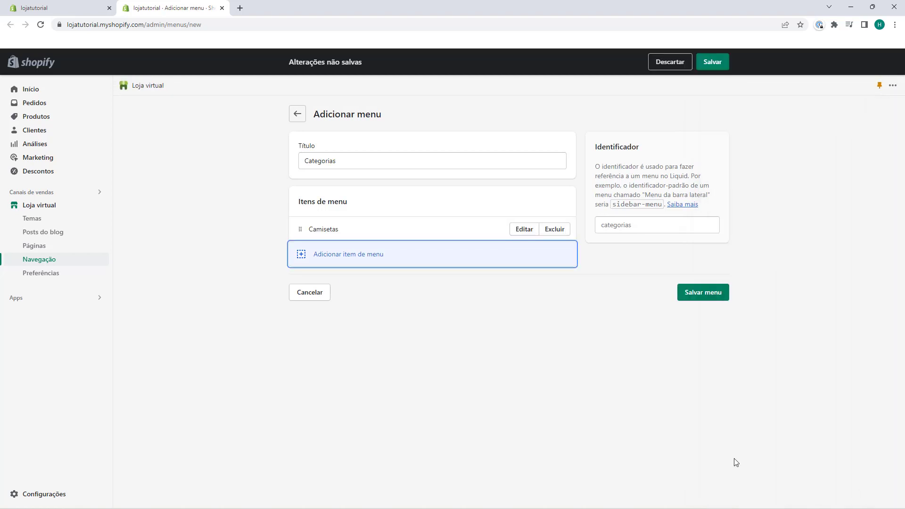
Add a "Canecas" item to the menu, linked to the Canecas collection.
{"action": "left_click", "coordinate": [313, 259]}
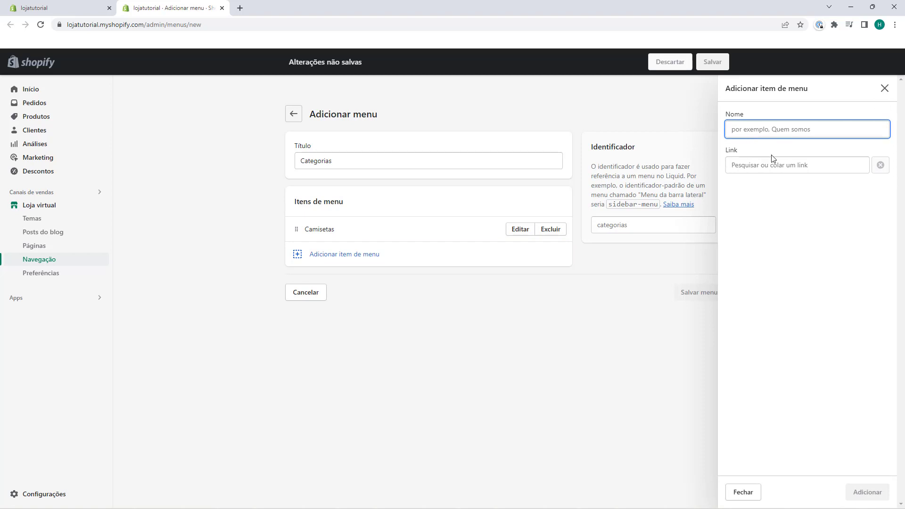
{"action": "type", "text": "Canecas"}
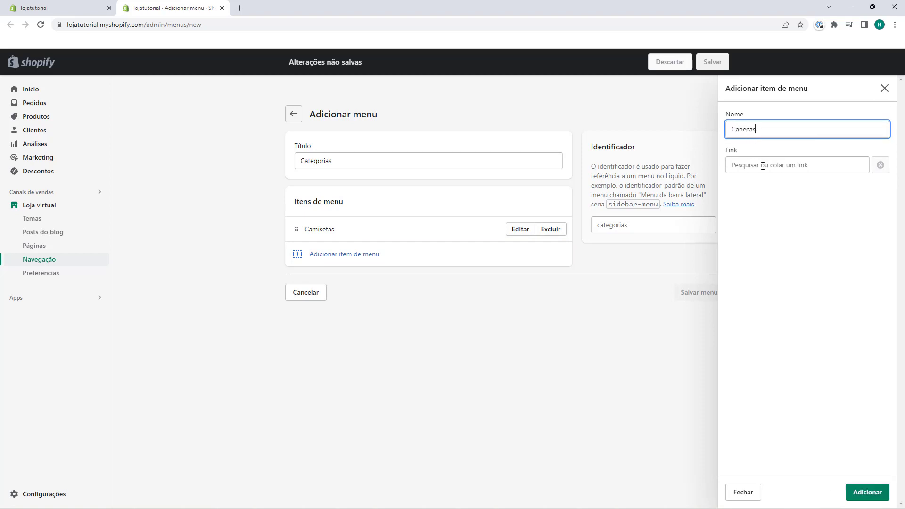
{"action": "left_click", "coordinate": [763, 165]}
{"action": "left_click", "coordinate": [759, 224]}
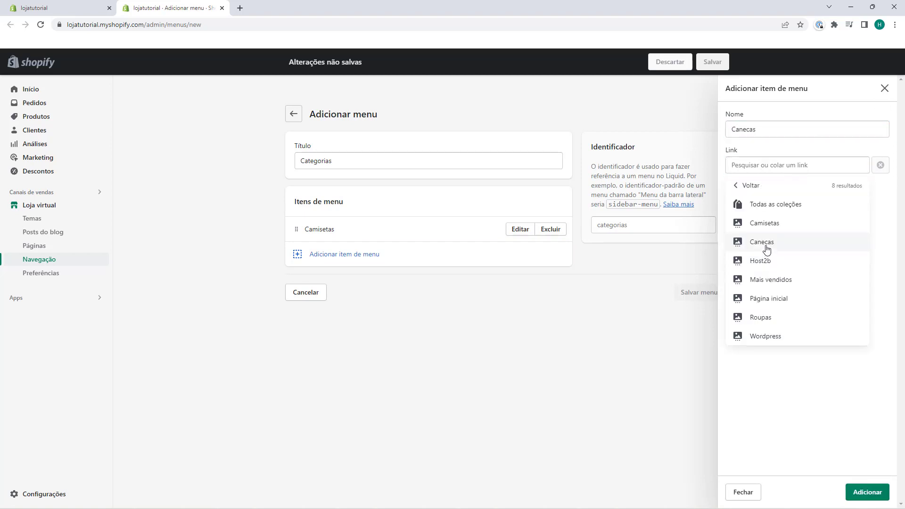
{"action": "left_click", "coordinate": [766, 242]}
{"action": "left_click", "coordinate": [854, 491]}
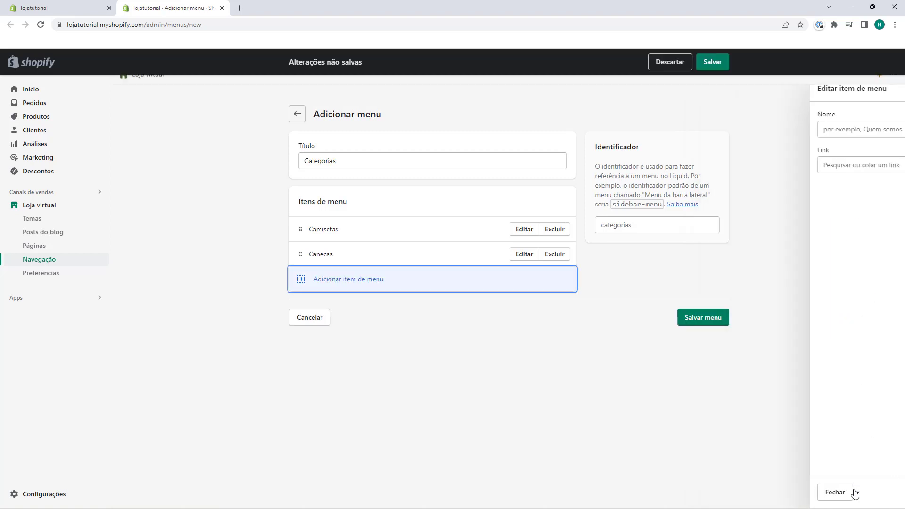
Add a "Roupas" item to the menu, linked to the Roupas collection.
{"action": "left_click", "coordinate": [316, 285]}
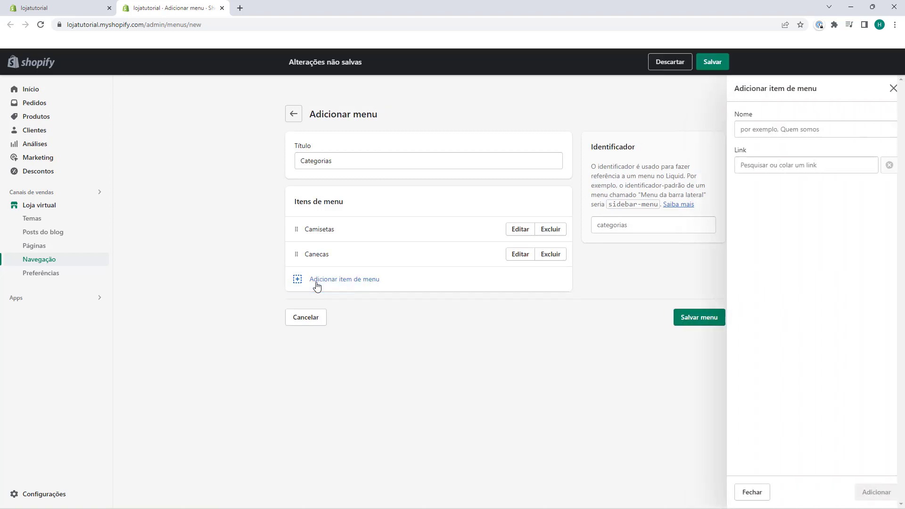
{"action": "type", "text": "R"}
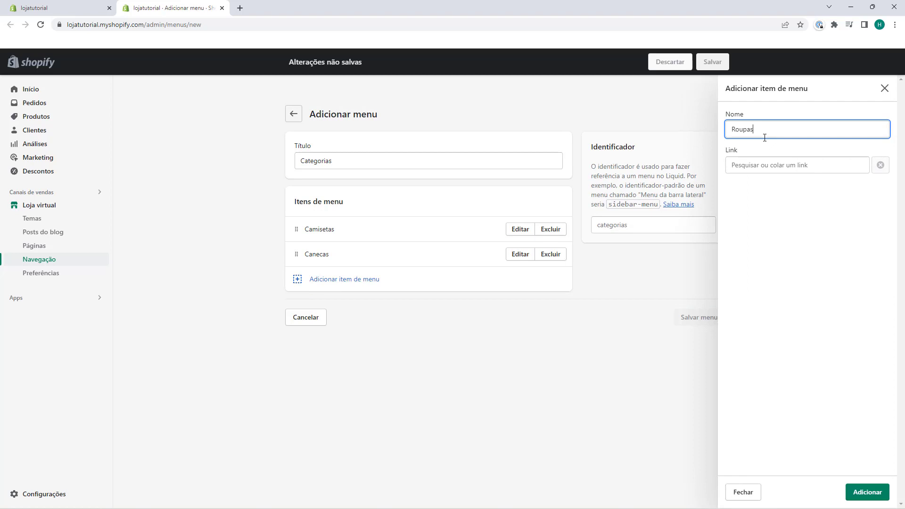
{"action": "type", "text": "oupas"}
{"action": "left_click", "coordinate": [764, 165]}
{"action": "left_click", "coordinate": [746, 221]}
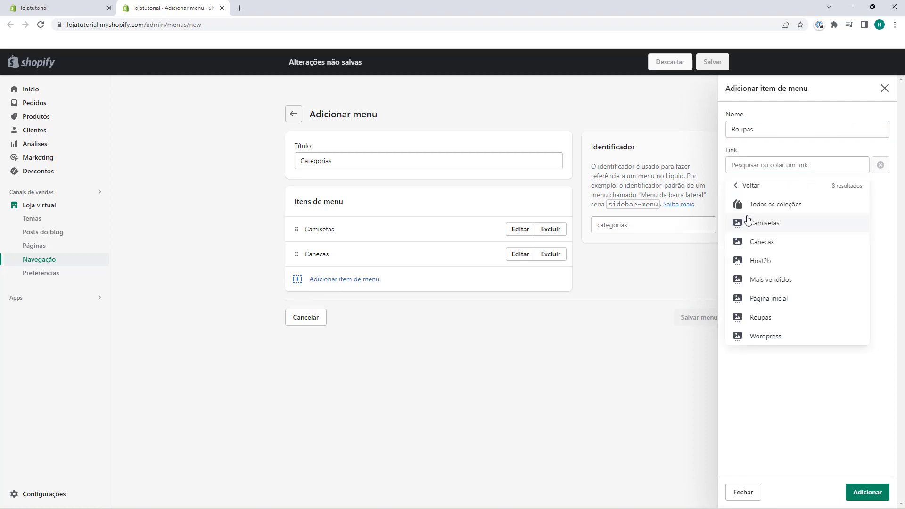
{"action": "left_click", "coordinate": [760, 316]}
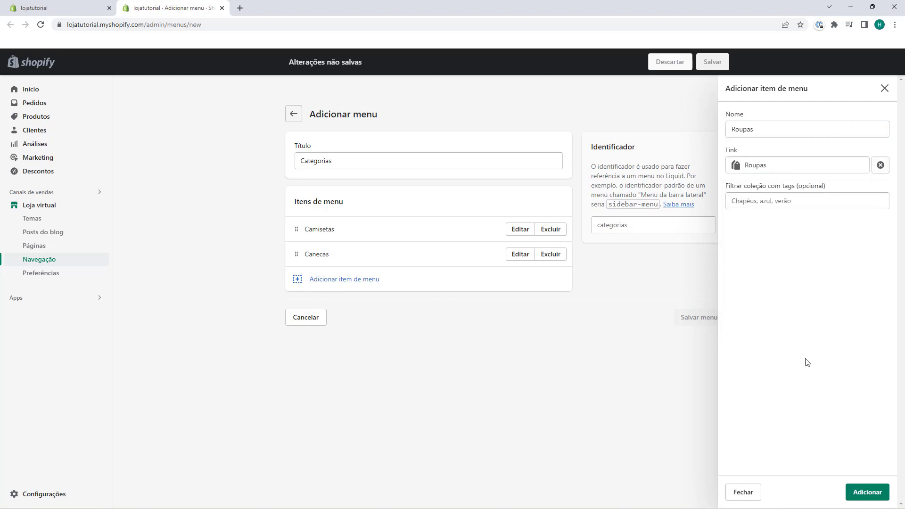
{"action": "left_click", "coordinate": [866, 492]}
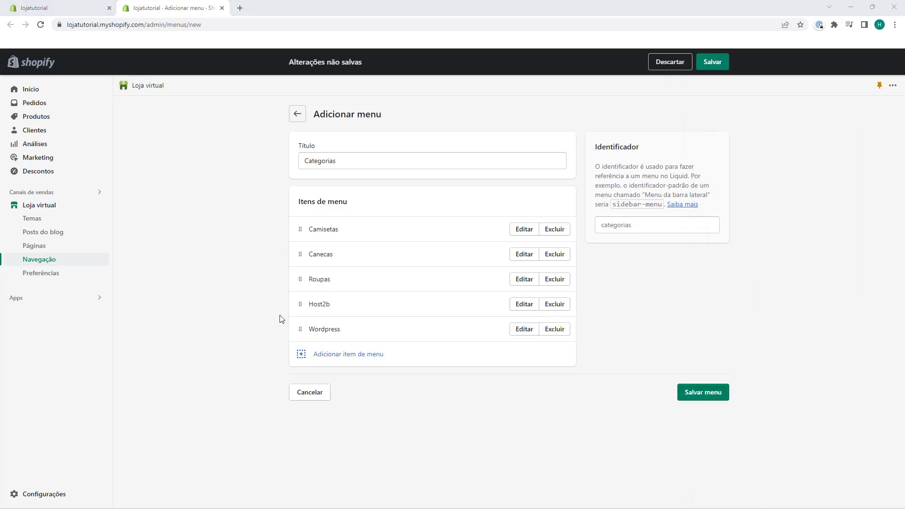
Add a "Ver todas" item linked to "Todas as coleções" and save the Categorias menu.
{"action": "left_click", "coordinate": [320, 358]}
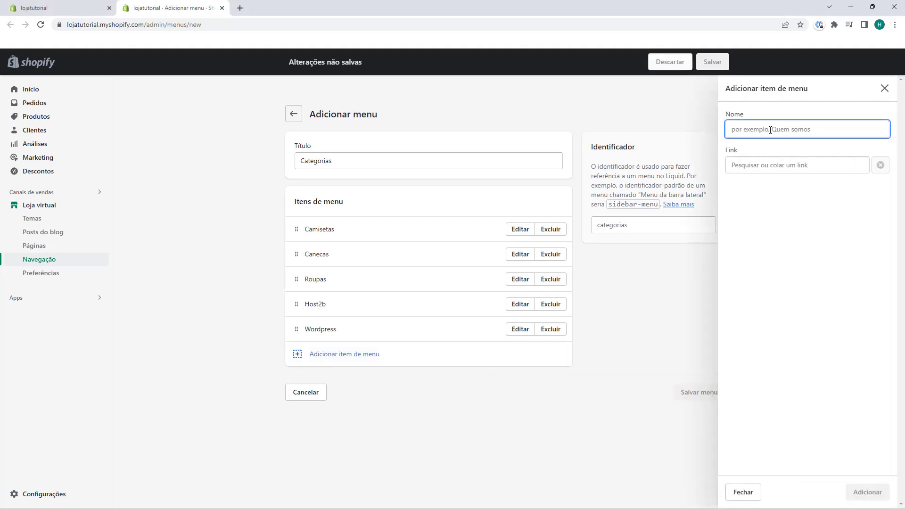
{"action": "type", "text": "Ver todas"}
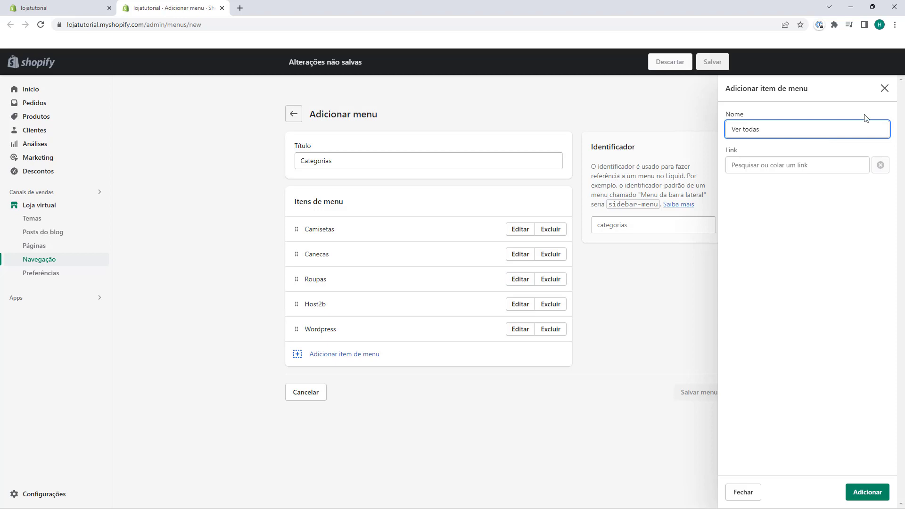
{"action": "left_click", "coordinate": [738, 169]}
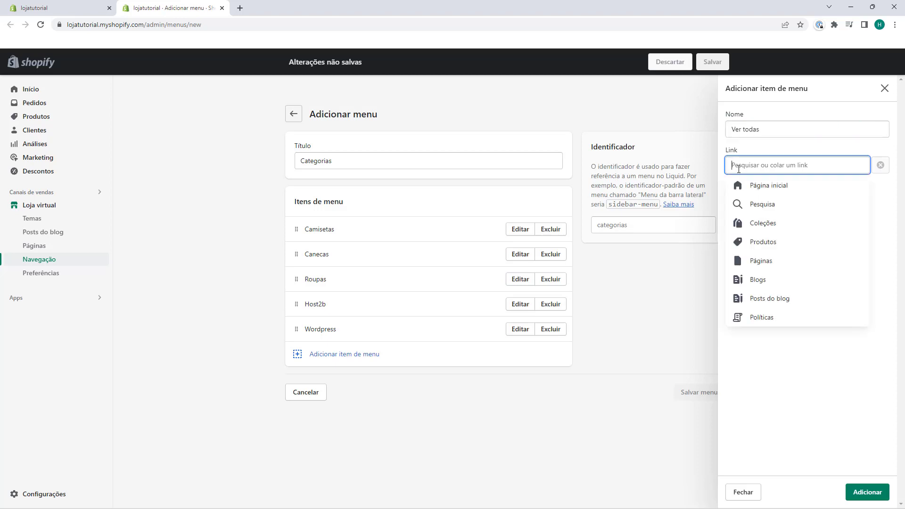
{"action": "left_click", "coordinate": [742, 222]}
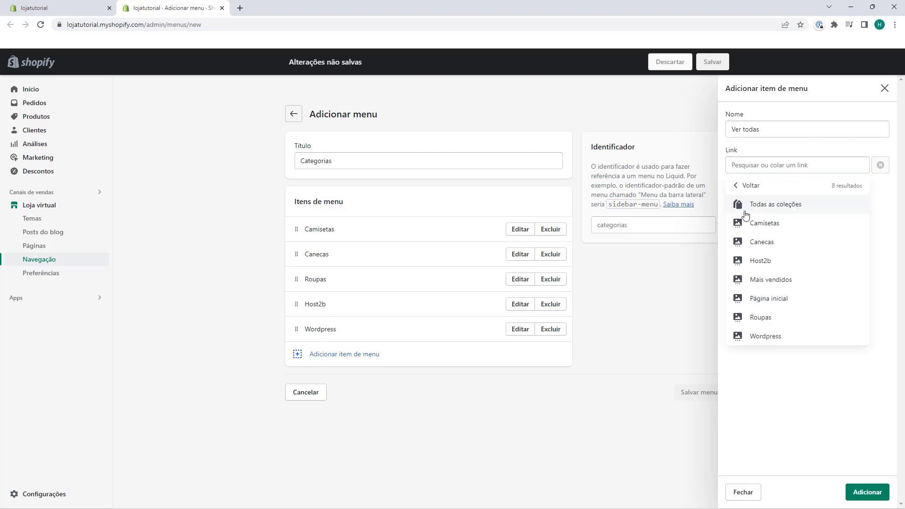
{"action": "left_click", "coordinate": [750, 206]}
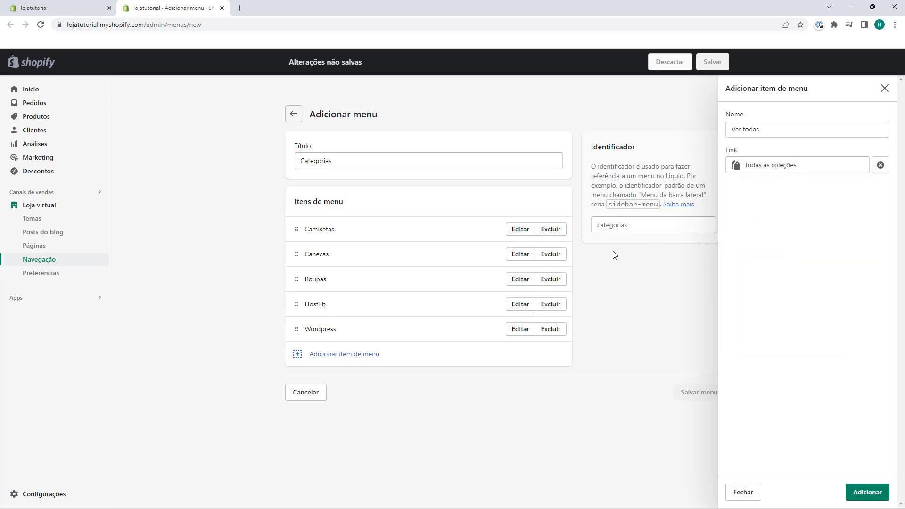
{"action": "left_click", "coordinate": [868, 491]}
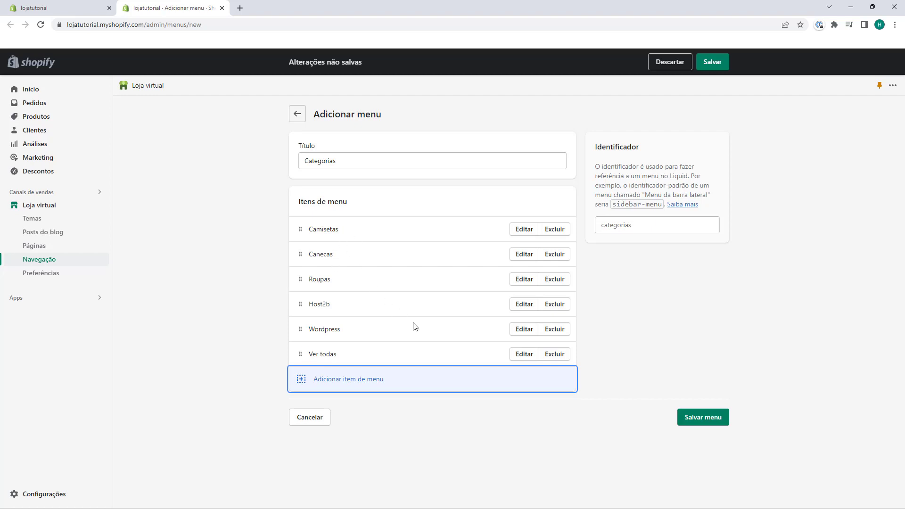
{"action": "left_click", "coordinate": [687, 422]}
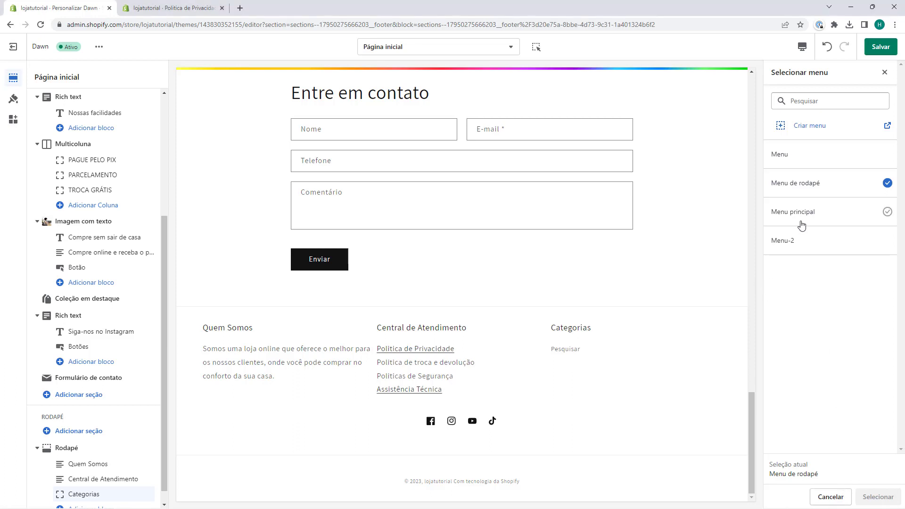
Save the theme, reload the theme editor and assign the Categorias menu to the footer's Categorias block.
{"action": "left_click", "coordinate": [876, 51]}
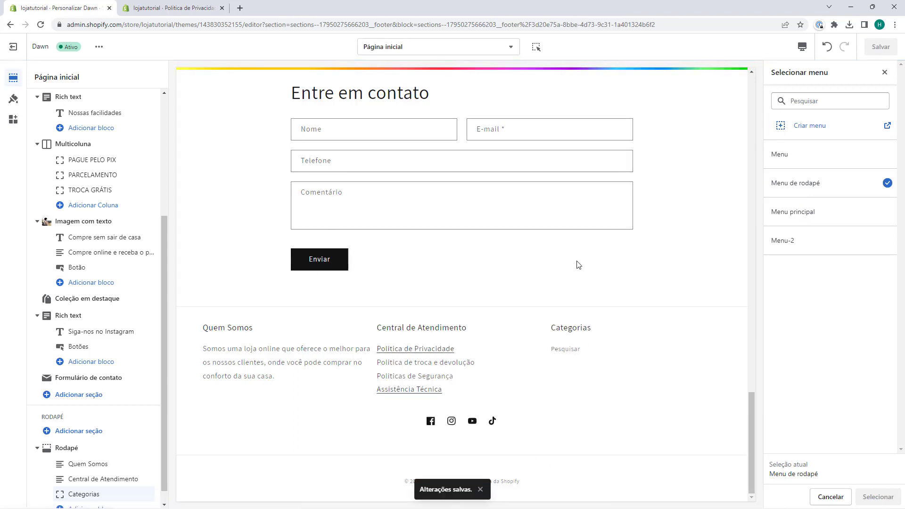
{"action": "left_click", "coordinate": [40, 24]}
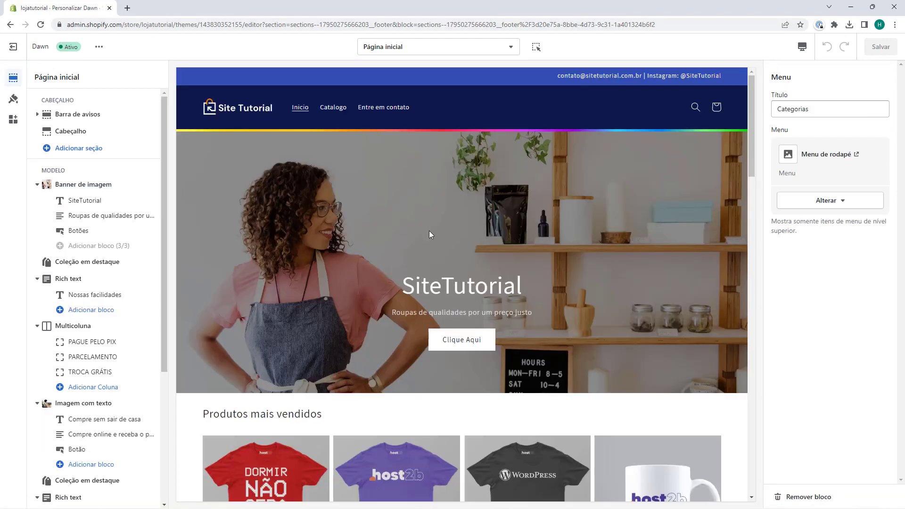
{"action": "scroll", "coordinate": [428, 231], "scroll_direction": "down", "scroll_amount": 15}
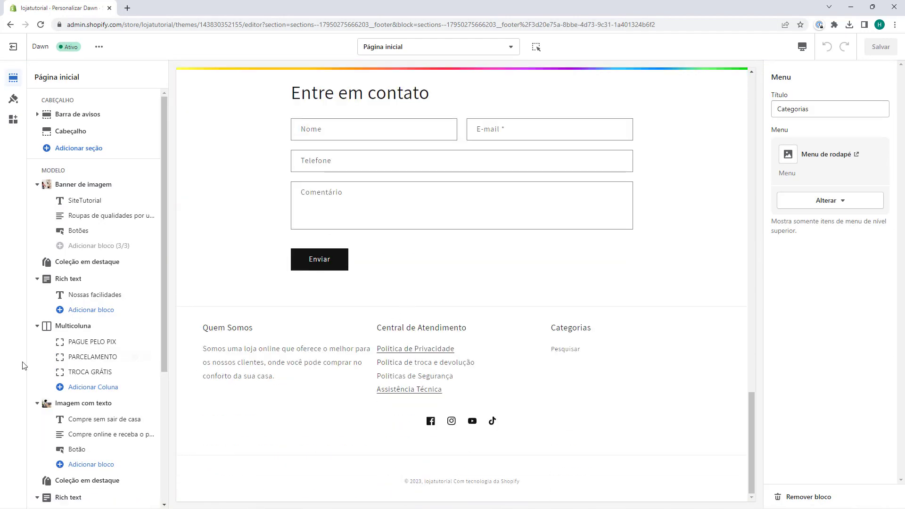
{"action": "scroll", "coordinate": [96, 389], "scroll_direction": "down", "scroll_amount": 4}
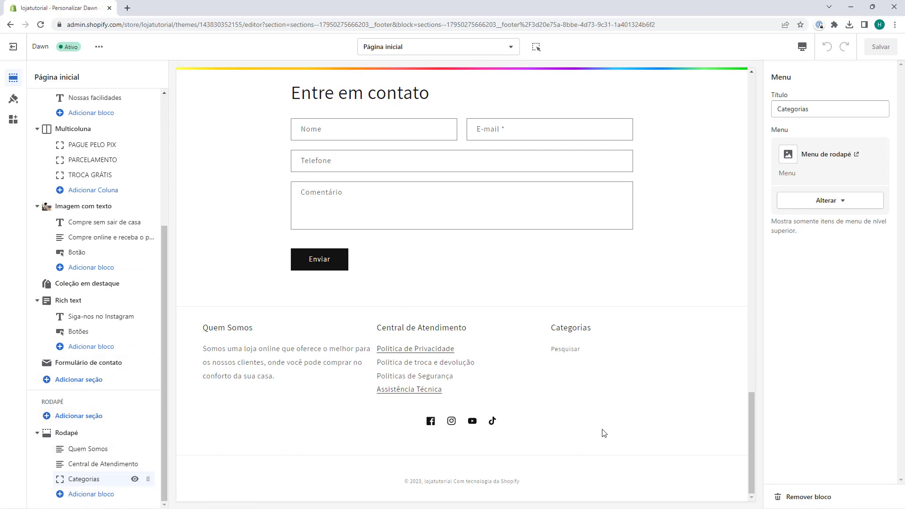
{"action": "left_click", "coordinate": [846, 206]}
{"action": "left_click", "coordinate": [832, 222]}
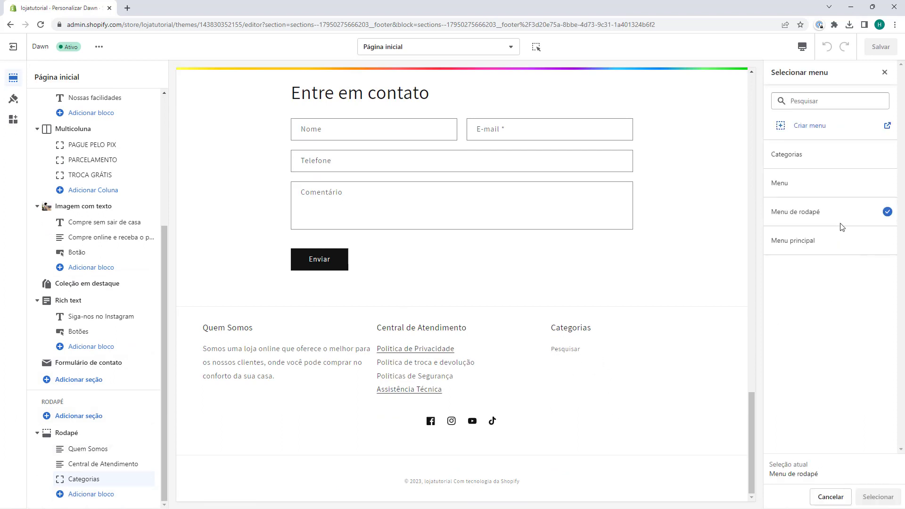
{"action": "left_click", "coordinate": [803, 161]}
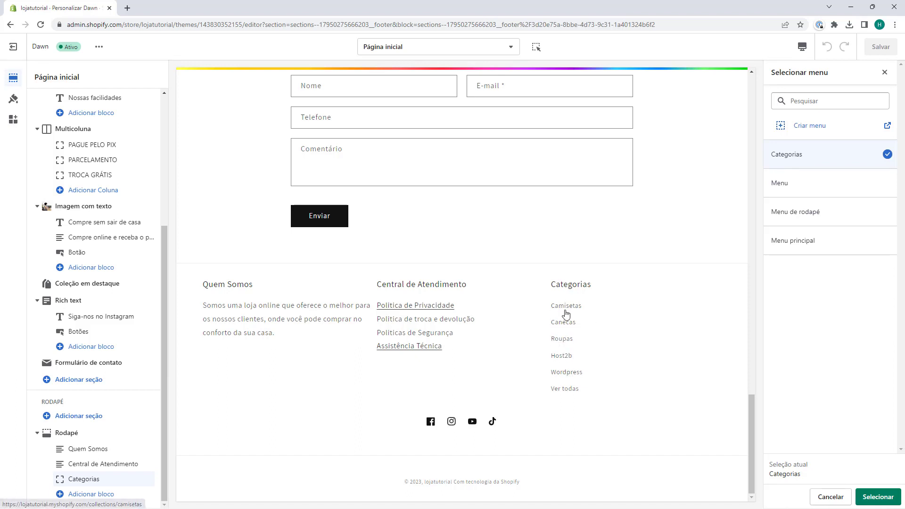
{"action": "left_click", "coordinate": [879, 498]}
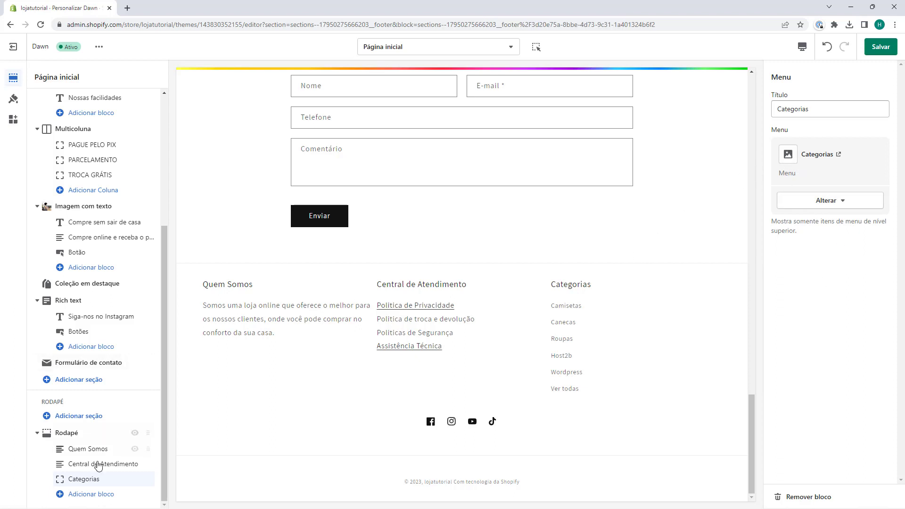
Add another text block to the footer after the Categorias block.
{"action": "left_click", "coordinate": [85, 497]}
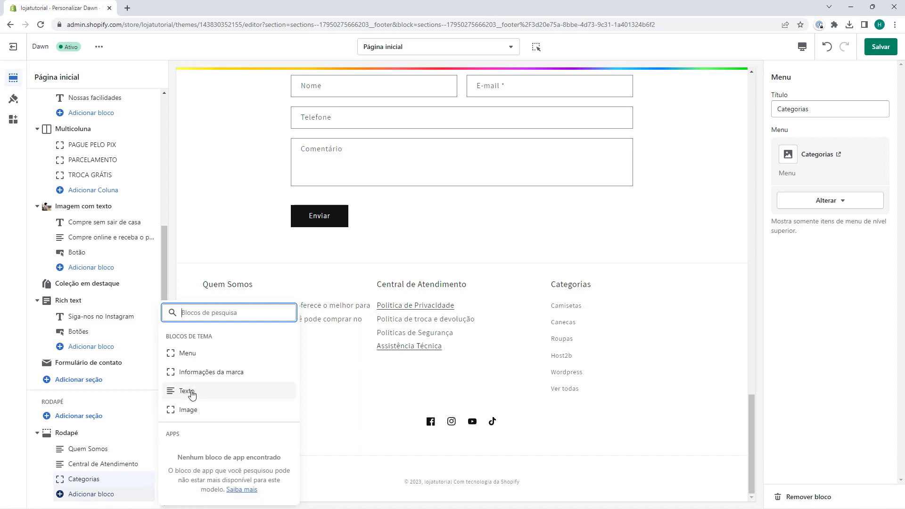
{"action": "left_click", "coordinate": [192, 392]}
{"action": "left_click", "coordinate": [125, 430]}
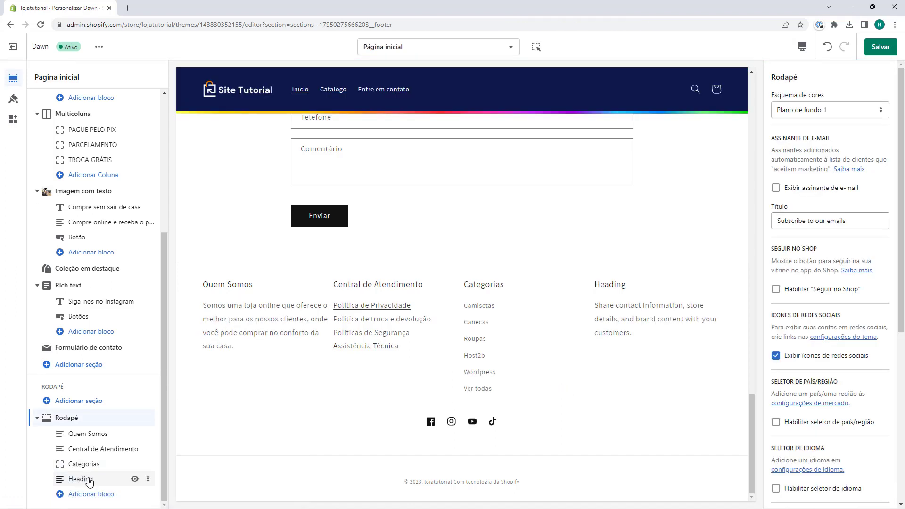
{"action": "left_click", "coordinate": [86, 496]}
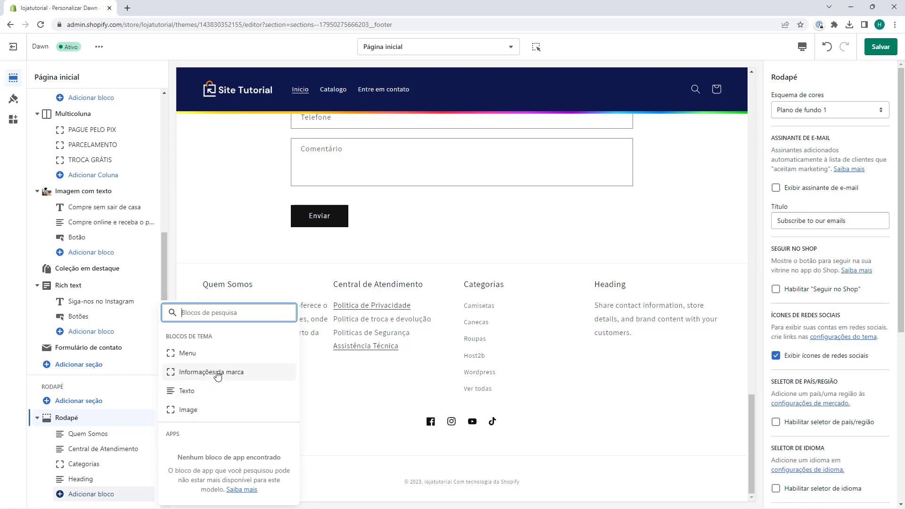
{"action": "left_click", "coordinate": [187, 410]}
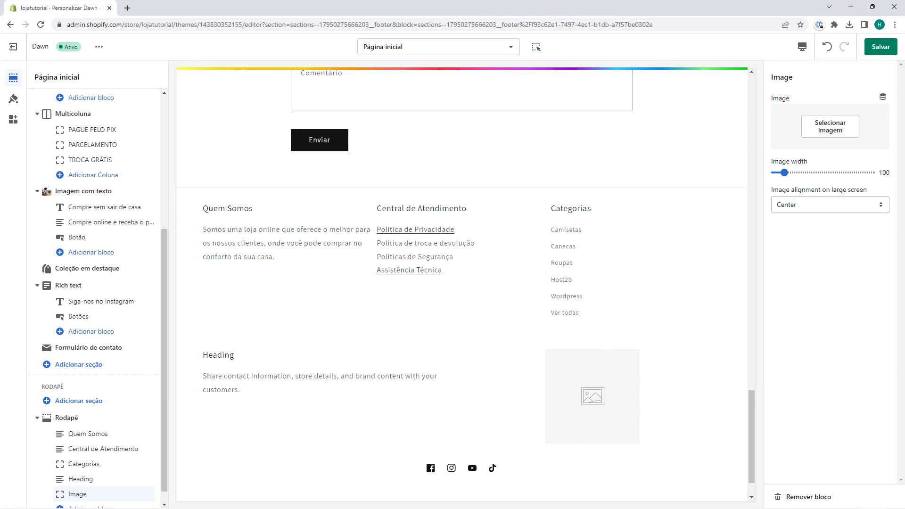
{"action": "key", "text": "ctrl+z"}
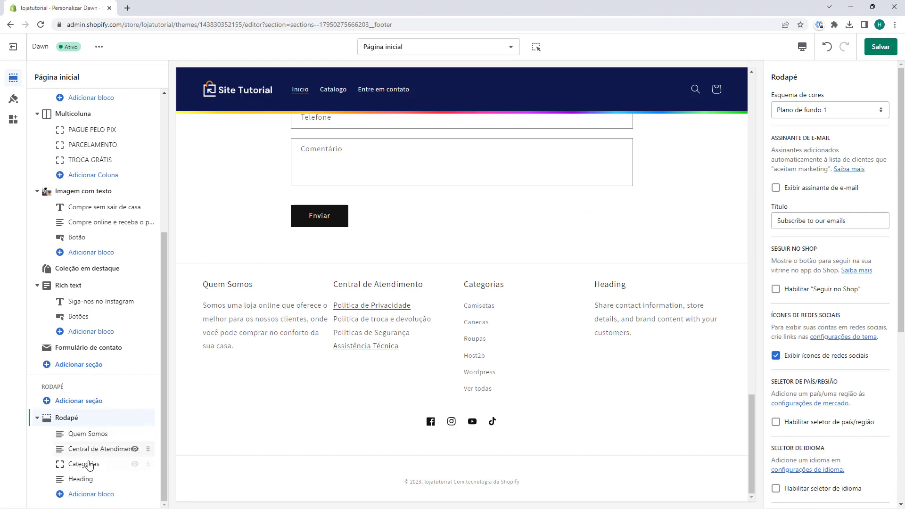
Set the title of the footer's new text block, after the Categorias block, to "Contato".
{"action": "left_click", "coordinate": [76, 479]}
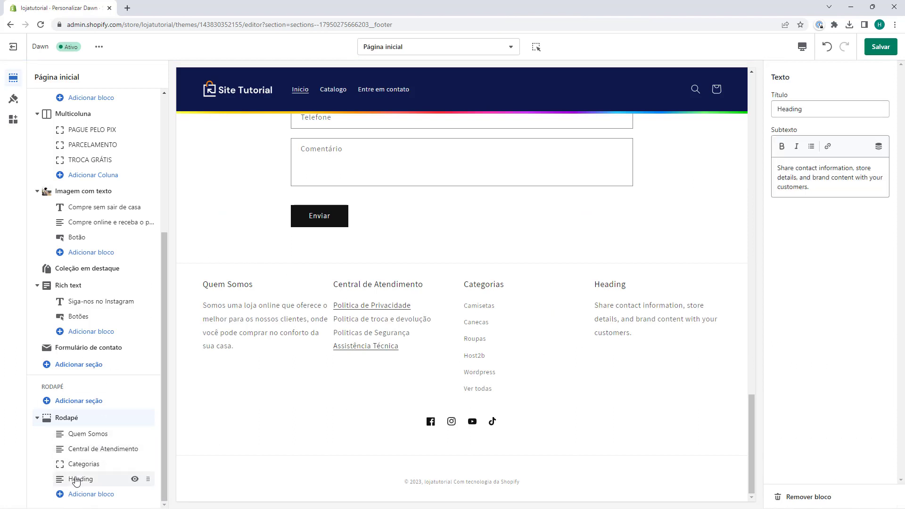
{"action": "double_click", "coordinate": [800, 110]}
{"action": "key", "text": "BackSpace"}
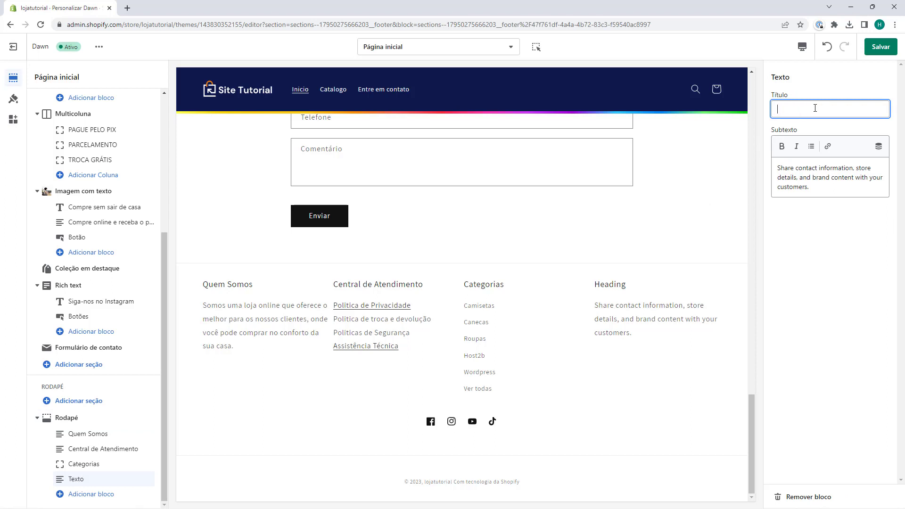
{"action": "type", "text": "Contato"}
Replace the Contato subtext with a WhatsApp number, contact e-mail and hours (weekdays 08:00–18:00, Saturday 08:00–12:00, Sunday closed), and bold the "Horário de atendimento" line.
{"action": "triple_click", "coordinate": [812, 168]}
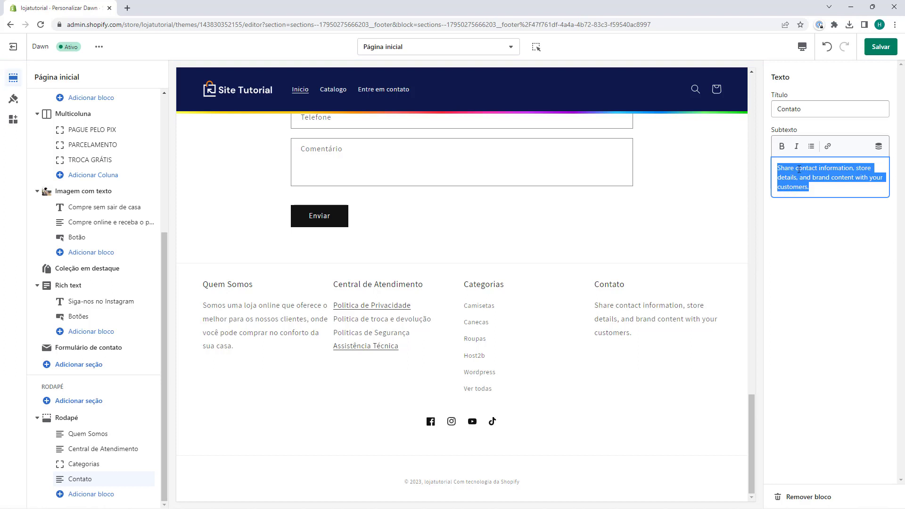
{"action": "key", "text": "ctrl+v"}
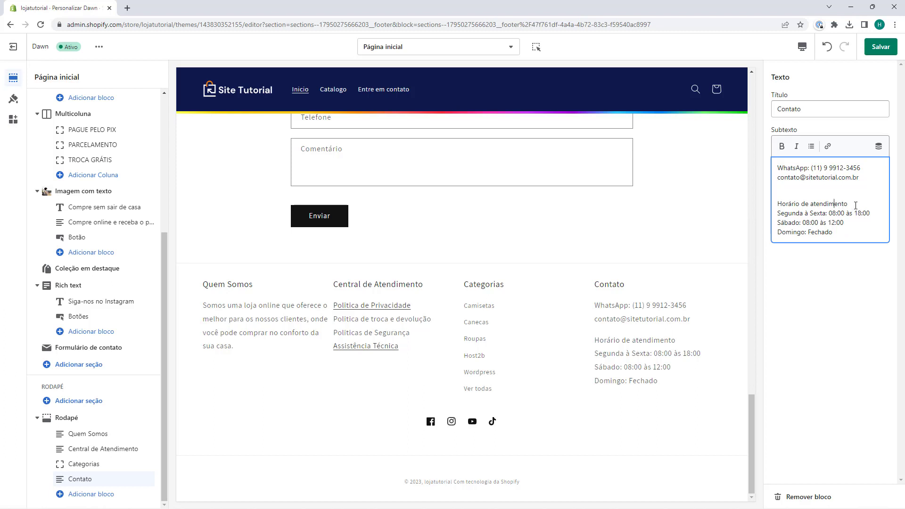
{"action": "left_click_drag", "start_coordinate": [857, 204], "coordinate": [778, 206]}
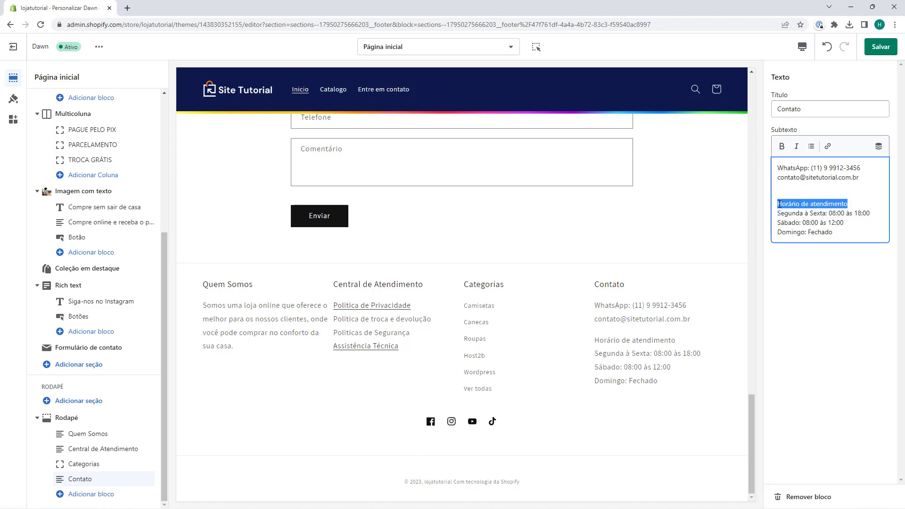
{"action": "left_click", "coordinate": [781, 147]}
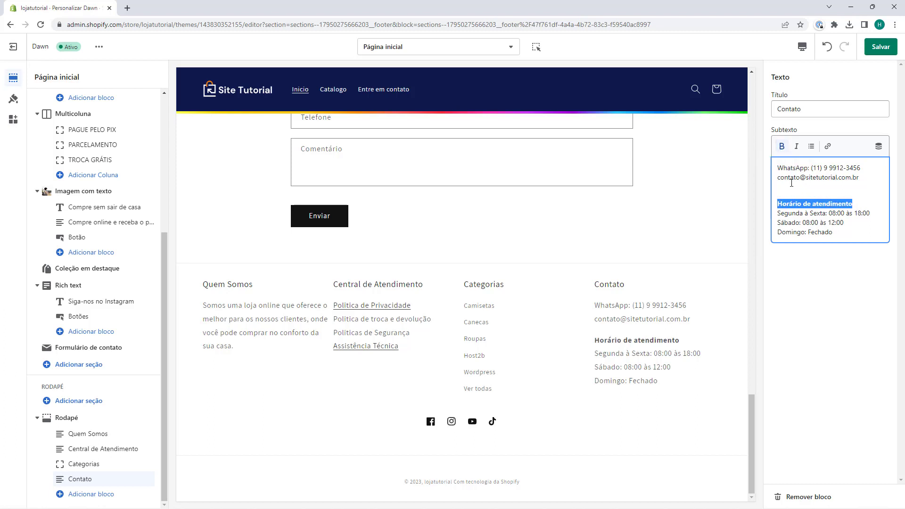
{"action": "key", "text": "Up"}
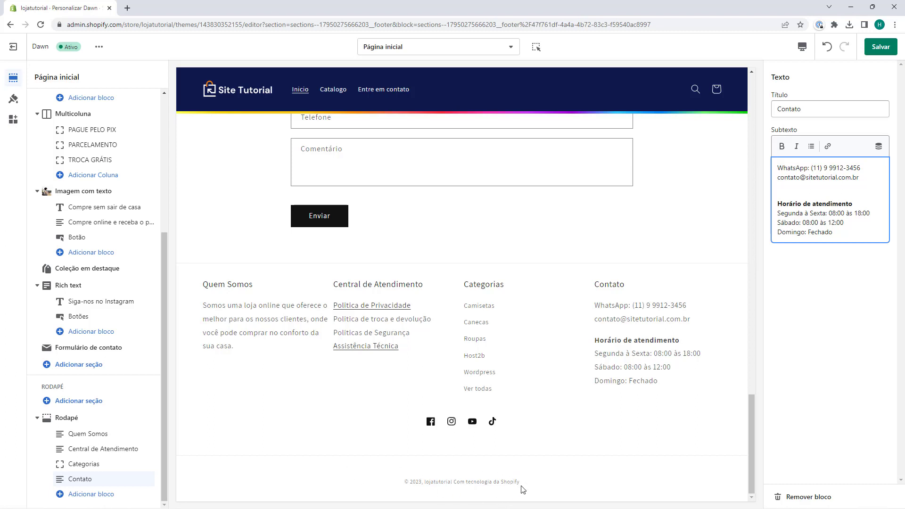
{"action": "left_click_drag", "start_coordinate": [522, 488], "coordinate": [529, 460]}
{"action": "left_click", "coordinate": [529, 460]}
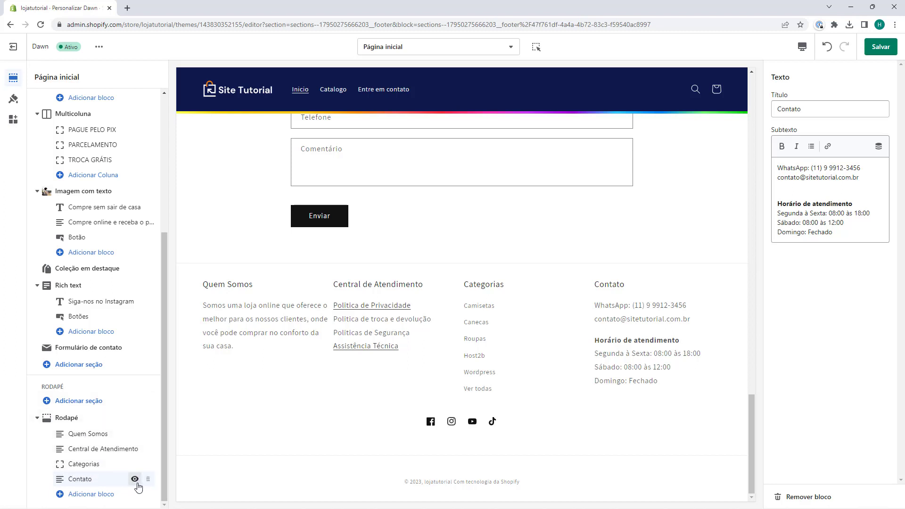
{"action": "mouse_move", "coordinate": [139, 476]}
{"action": "left_mouse_down"}
{"action": "mouse_move", "coordinate": [142, 452]}
{"action": "mouse_move", "coordinate": [150, 474]}
{"action": "mouse_move", "coordinate": [141, 479]}
{"action": "left_mouse_up"}
Save the theme and review the footer on the live storefront with the Shopify preview bar closed.
{"action": "left_click", "coordinate": [879, 47]}
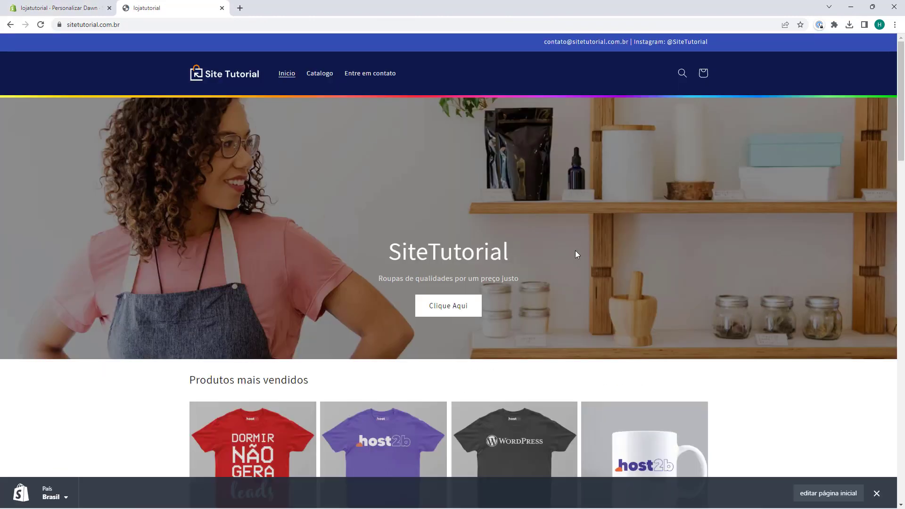
{"action": "scroll", "coordinate": [403, 205], "scroll_direction": "down", "scroll_amount": 20}
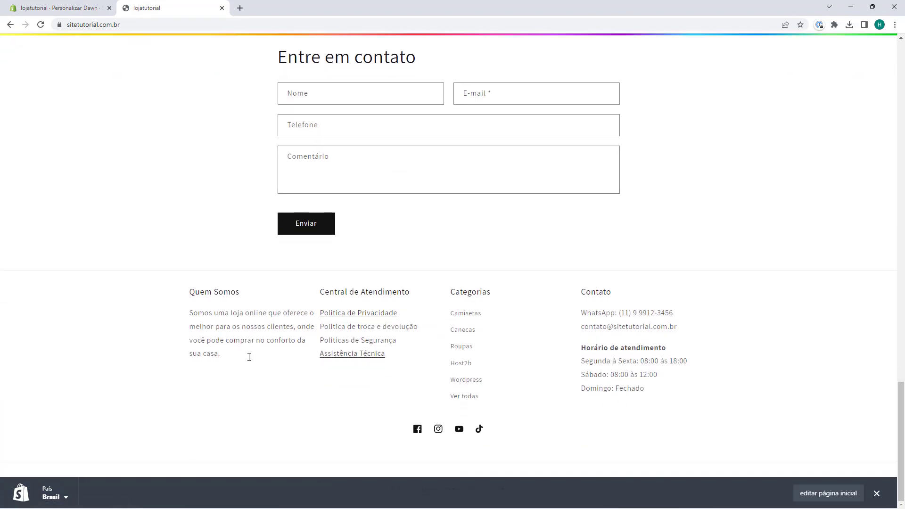
{"action": "left_click", "coordinate": [874, 494]}
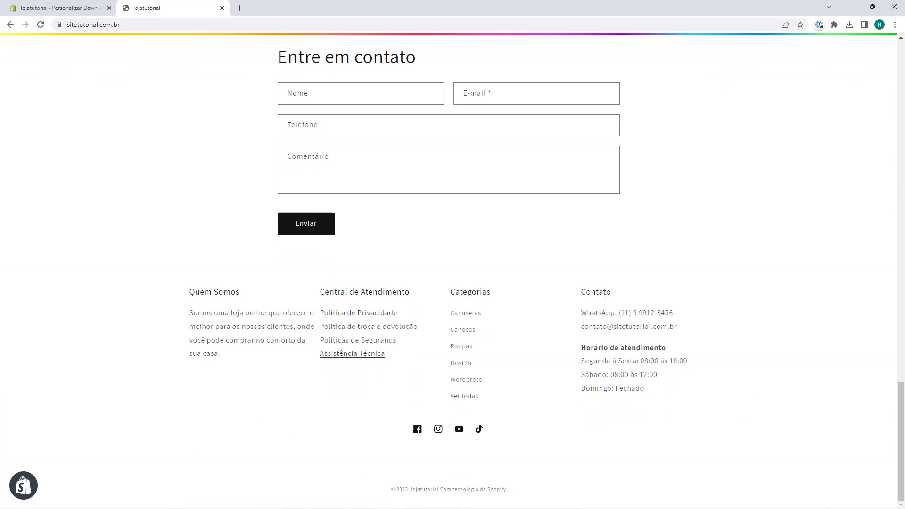